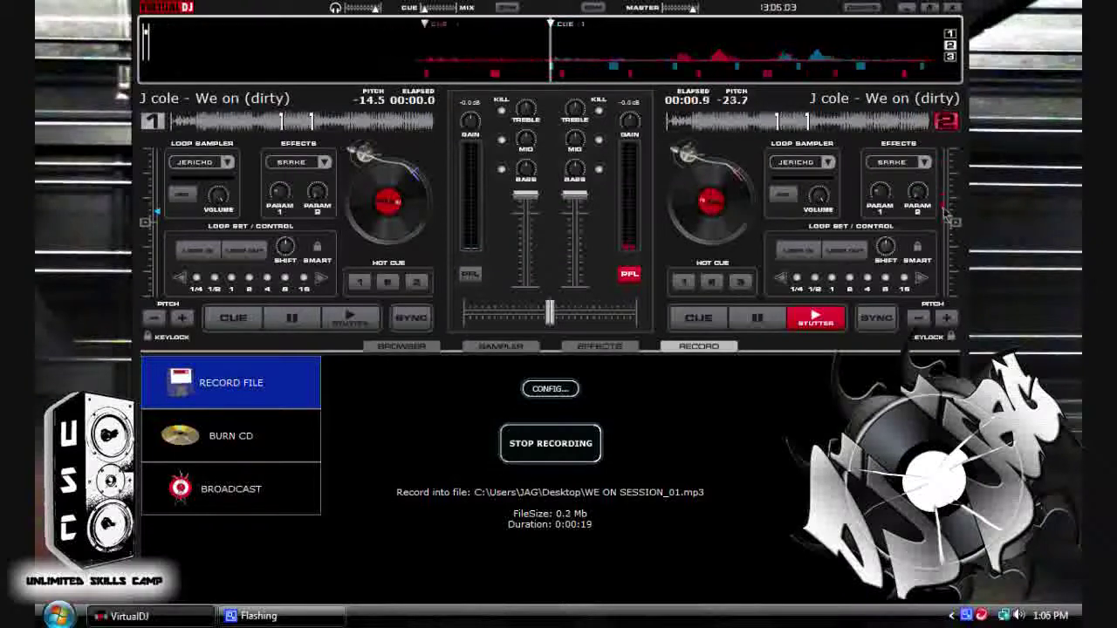
- Open the sound effects list and activate the Backspin effect on deck 2
{"action": "left_click", "coordinate": [602, 347]}
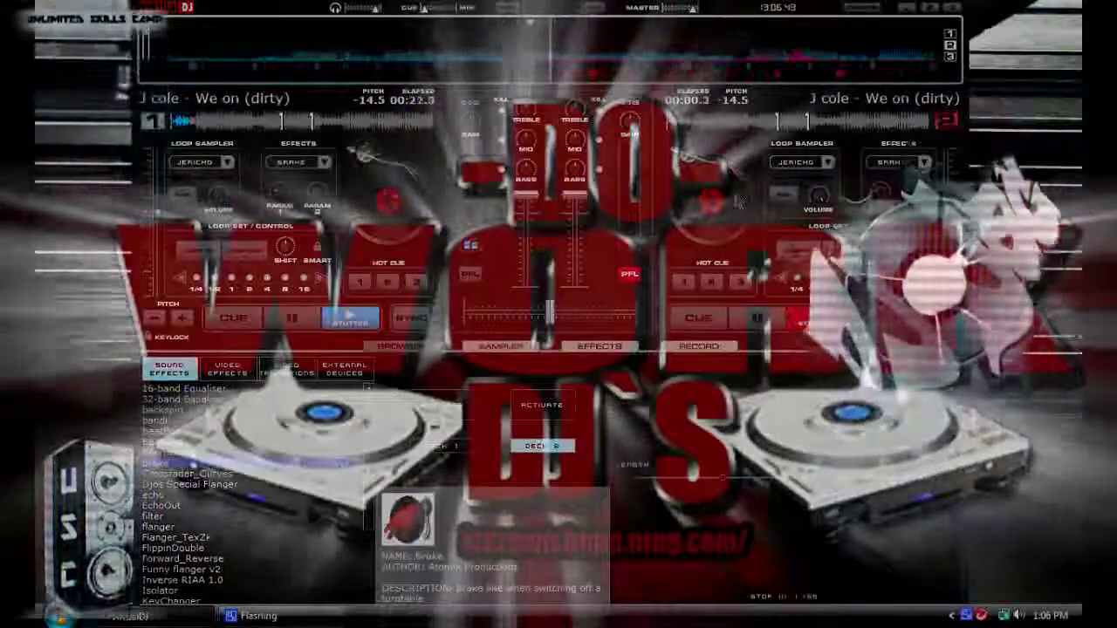
{"action": "left_click", "coordinate": [347, 418]}
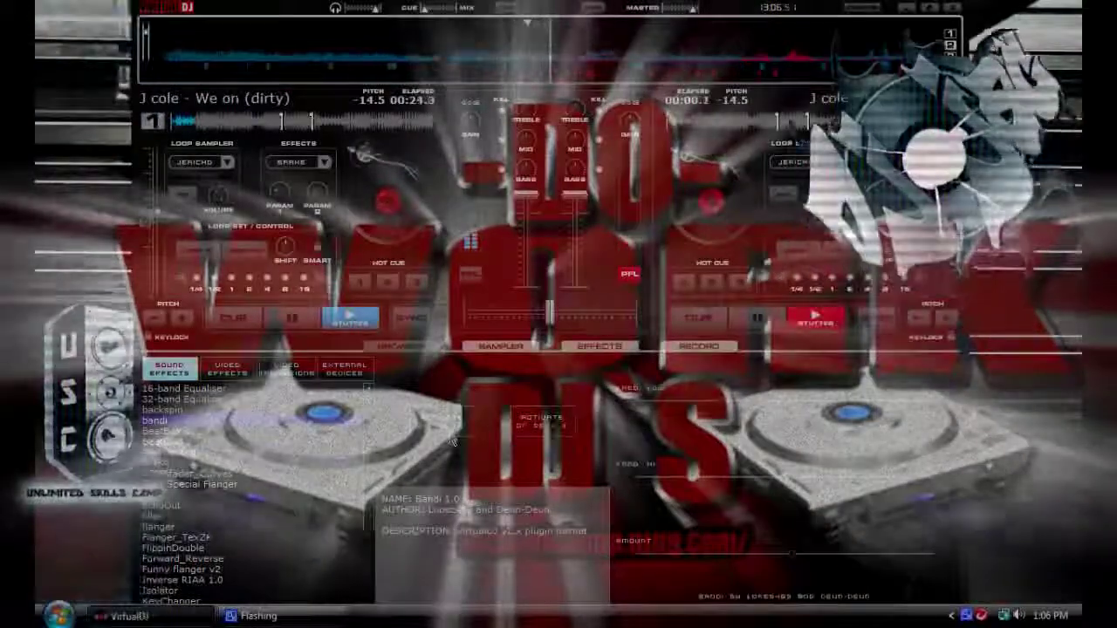
{"action": "left_click", "coordinate": [347, 410]}
{"action": "left_click", "coordinate": [543, 421]}
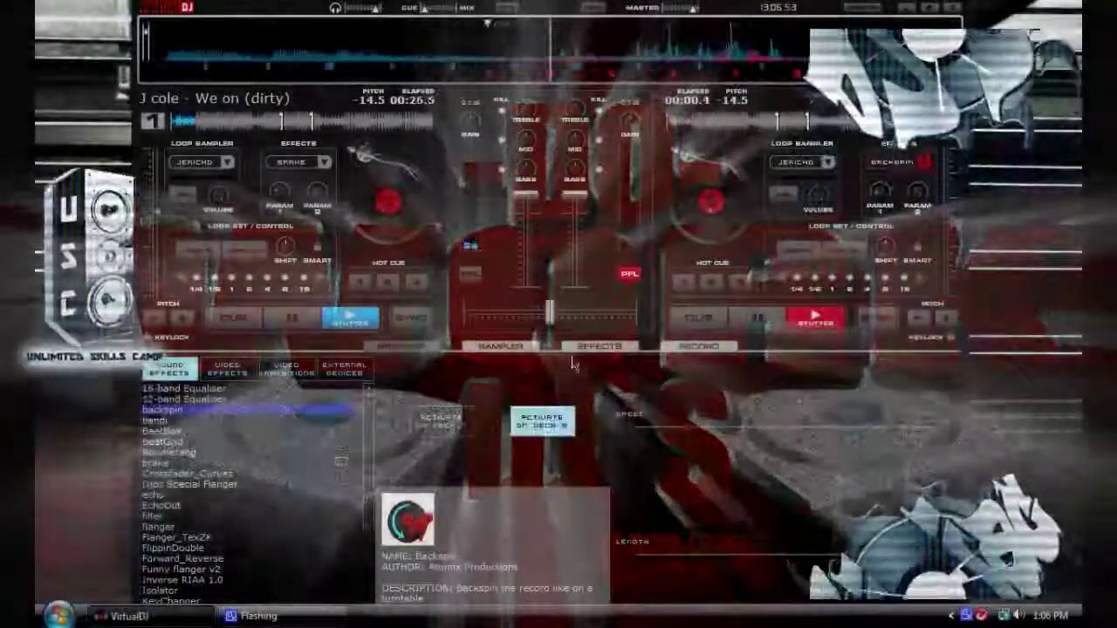
- Pause and restart deck 2, and scratch its record by hand
{"action": "left_click", "coordinate": [761, 319]}
{"action": "left_click", "coordinate": [765, 323]}
{"action": "left_click", "coordinate": [735, 216]}
{"action": "left_click_drag", "start_coordinate": [578, 195], "coordinate": [602, 336]}
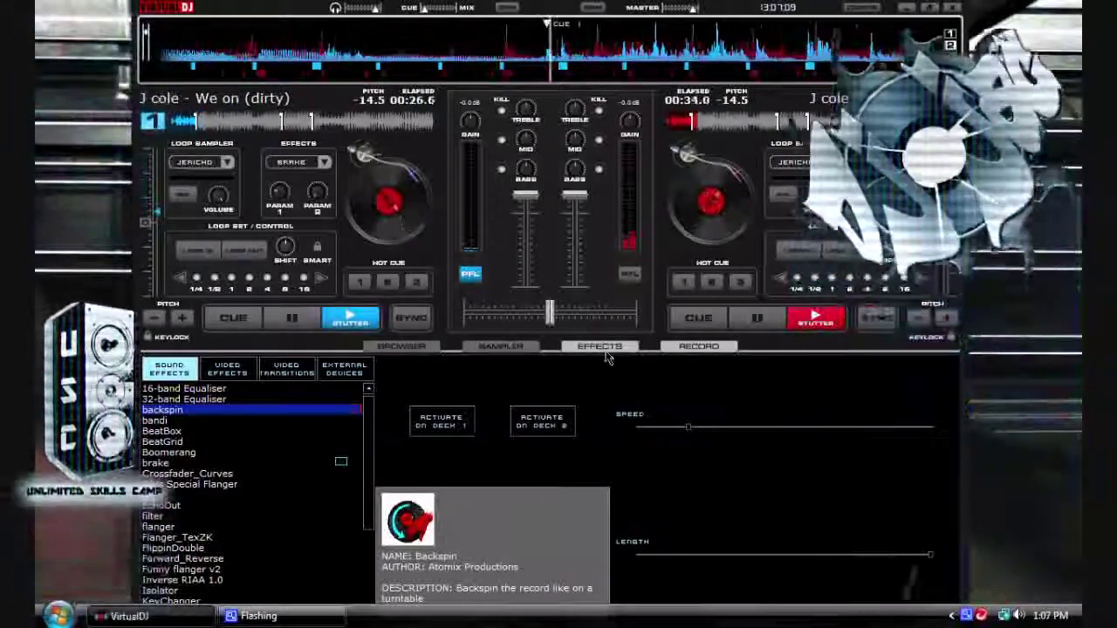
- Pause deck 2, centre the crossfader, and scratch the records on both decks
{"action": "left_click", "coordinate": [758, 318]}
{"action": "right_click", "coordinate": [558, 319]}
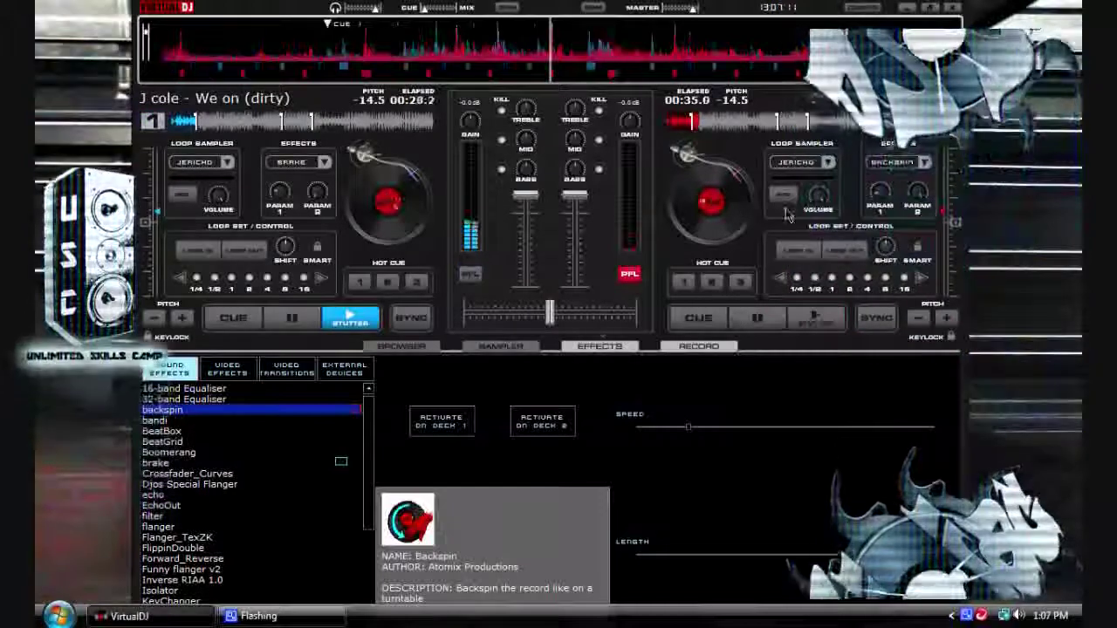
{"action": "left_click", "coordinate": [740, 213]}
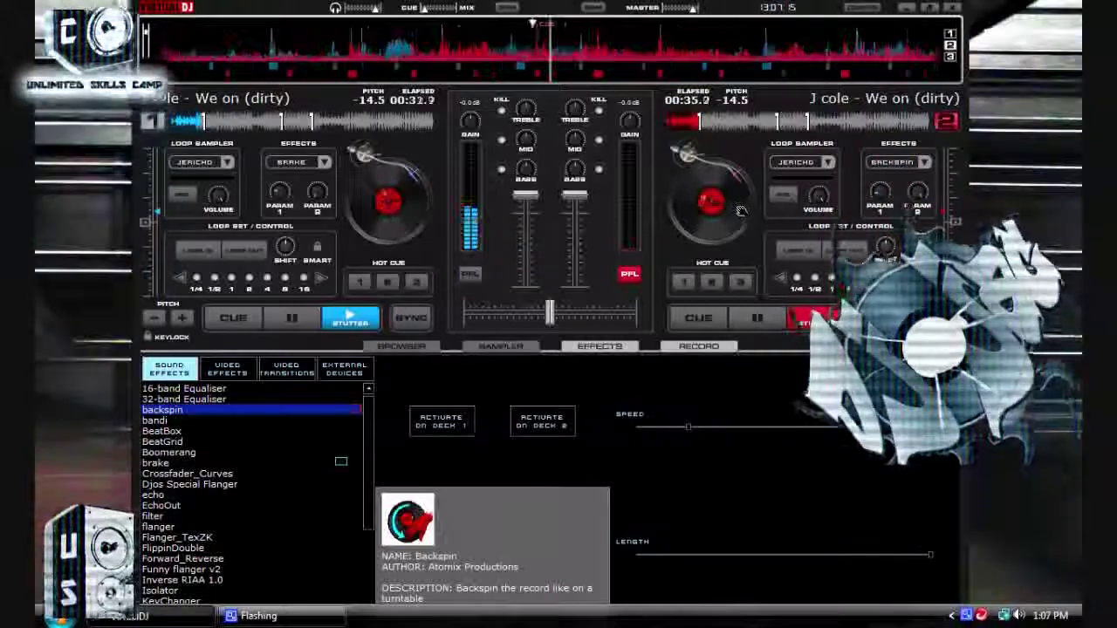
{"action": "mouse_move", "coordinate": [558, 317]}
{"action": "left_mouse_down"}
{"action": "mouse_move", "coordinate": [649, 325]}
{"action": "mouse_move", "coordinate": [553, 319]}
{"action": "left_mouse_up"}
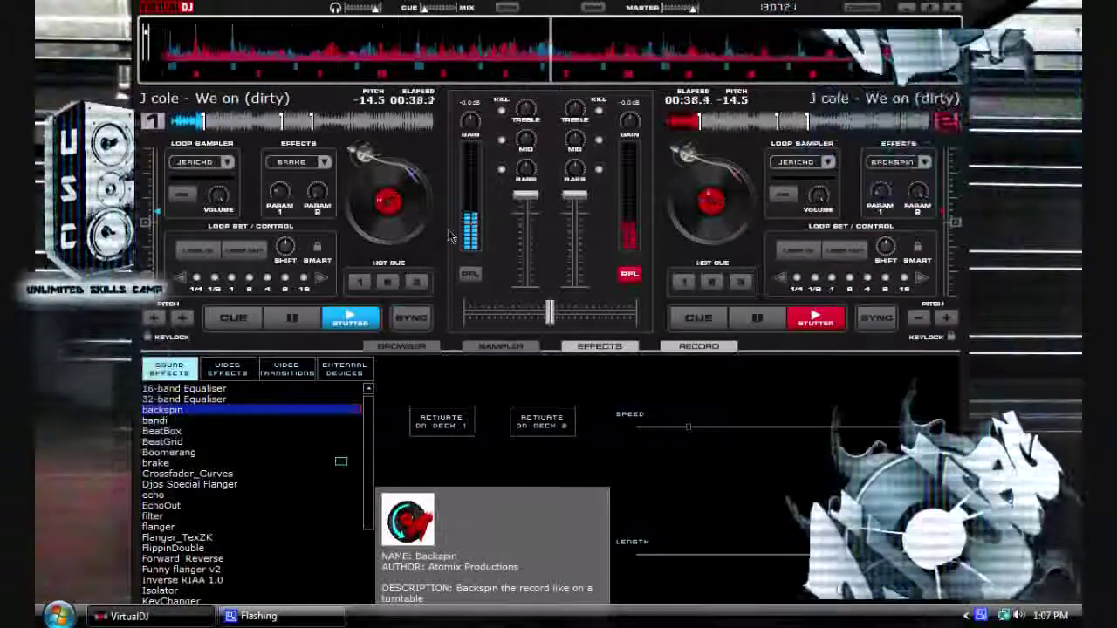
{"action": "left_click_drag", "start_coordinate": [421, 219], "coordinate": [384, 272]}
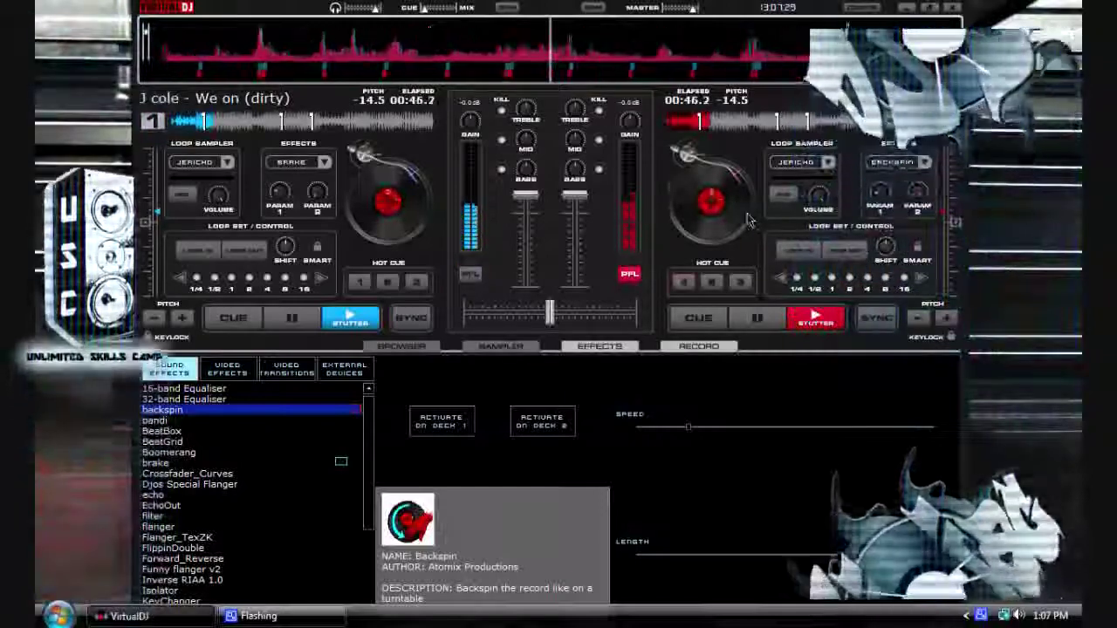
- Select the Brake effect, trigger it on deck 2, and cue that deck at hot cue 1
{"action": "left_click", "coordinate": [245, 462]}
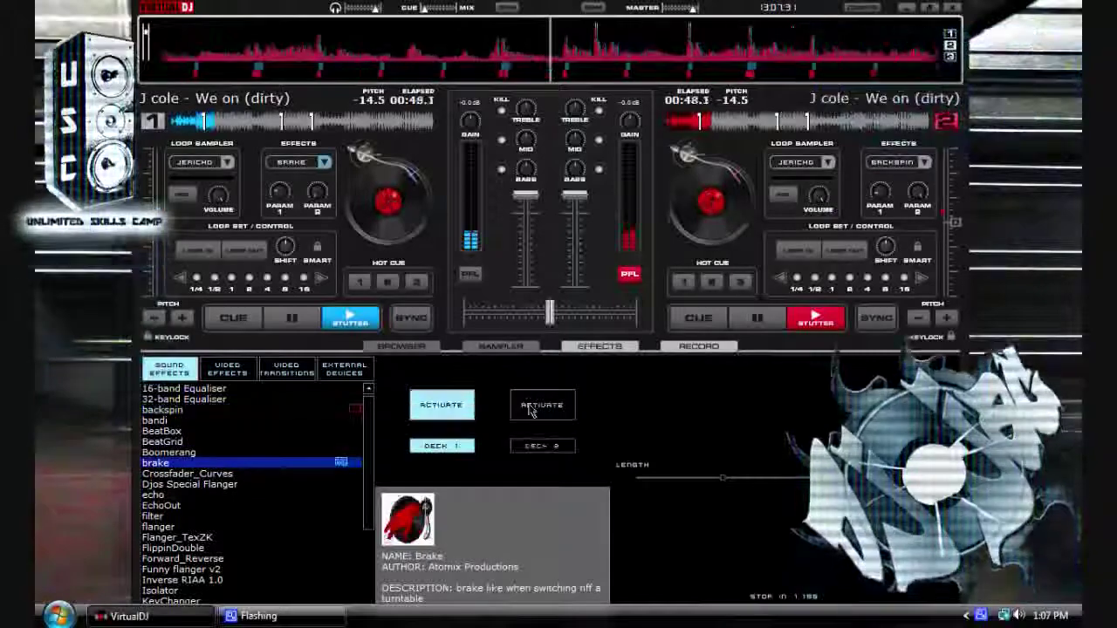
{"action": "left_click", "coordinate": [521, 416]}
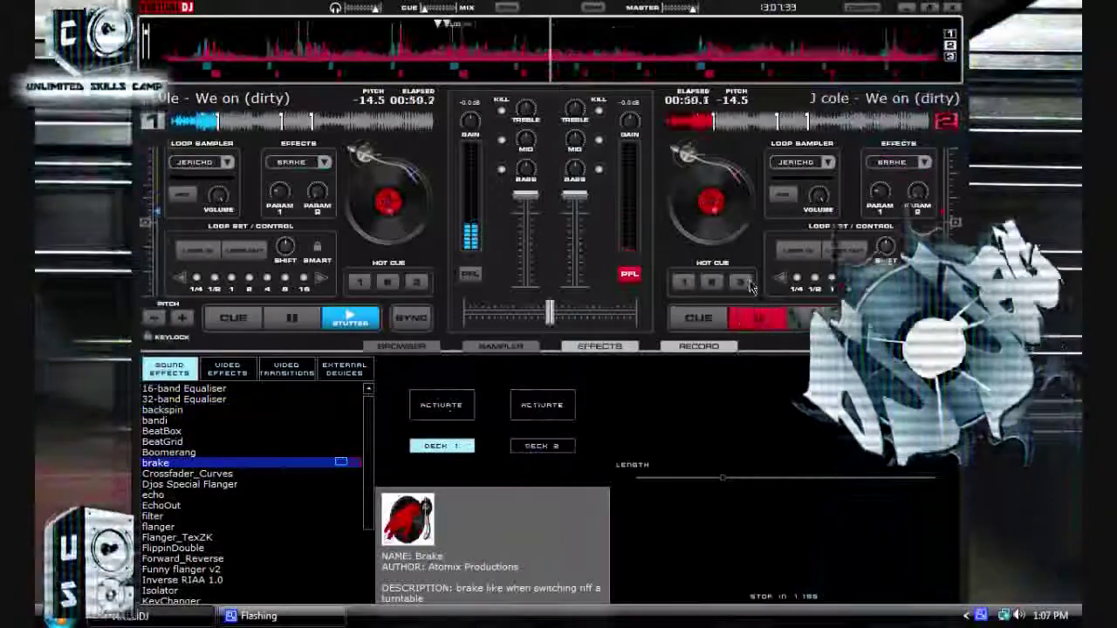
{"action": "left_click", "coordinate": [691, 280]}
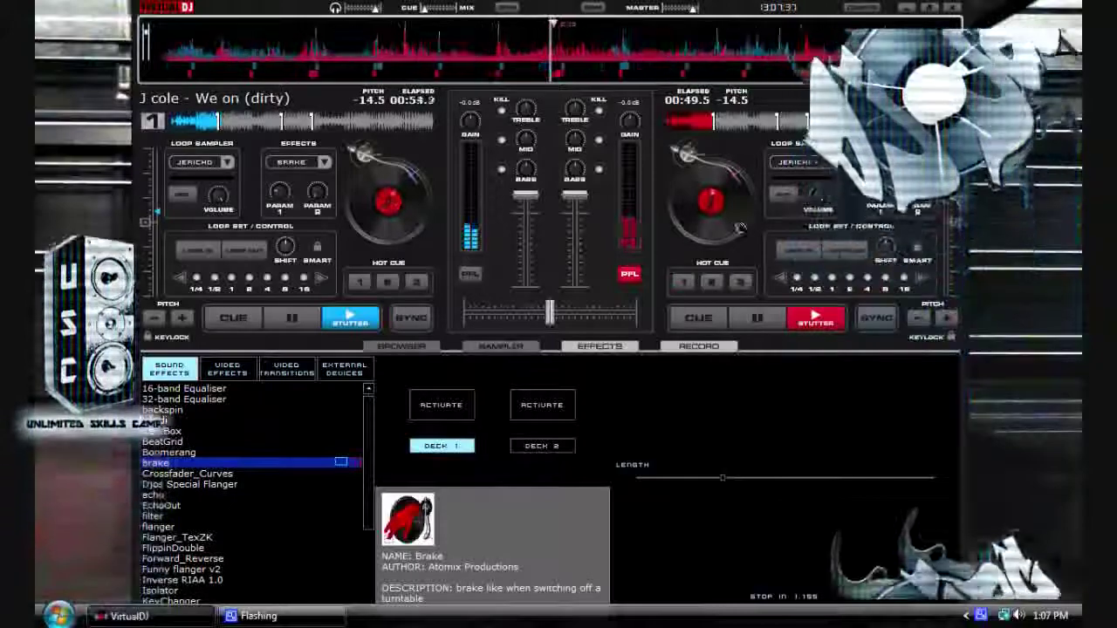
- Cut the crossfader to deck 2 and back to centre while pausing deck 1, and scratch both records from hot cue 1
{"action": "left_click", "coordinate": [632, 311]}
{"action": "left_click", "coordinate": [293, 317]}
{"action": "right_click", "coordinate": [556, 314]}
{"action": "left_click", "coordinate": [737, 253]}
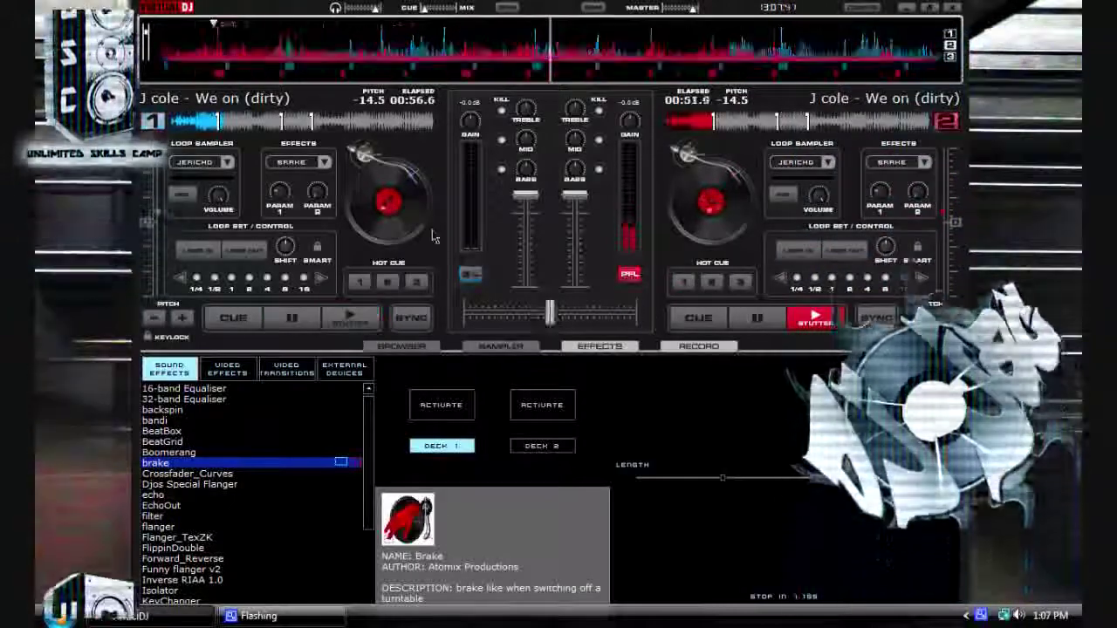
{"action": "left_click", "coordinate": [412, 207]}
{"action": "key", "text": "1"}
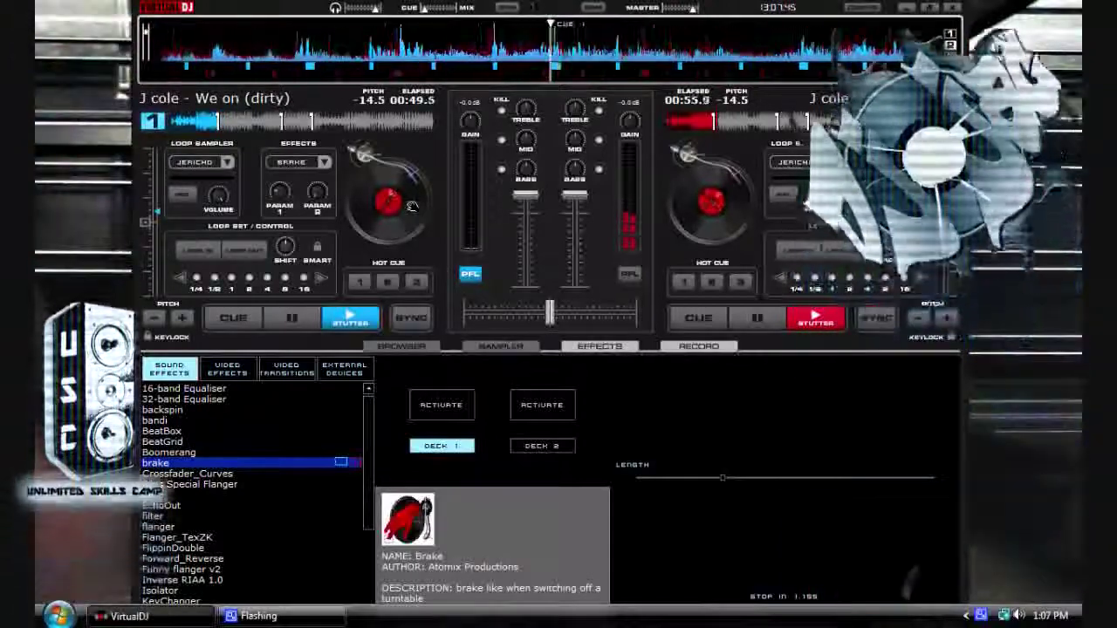
- Trigger the Brake effect on deck 2 and scratch its record
{"action": "left_click", "coordinate": [542, 417]}
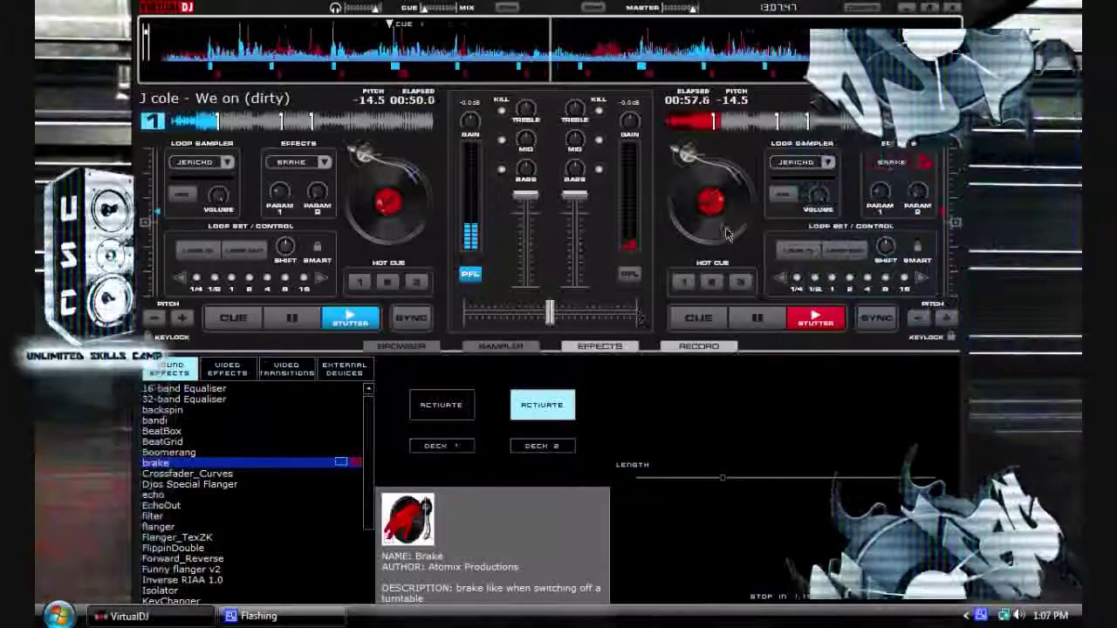
{"action": "left_click", "coordinate": [729, 225]}
{"action": "left_click_drag", "start_coordinate": [730, 224], "coordinate": [744, 208]}
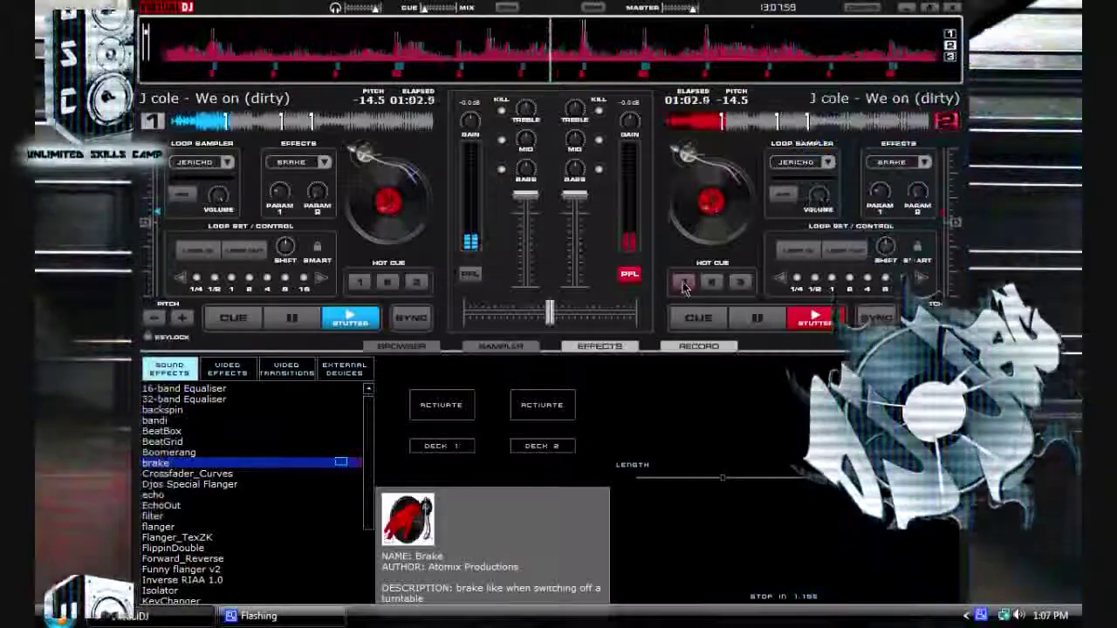
- Use hot cue 1 and pause on deck 2, and sweep the crossfader from deck 1's side back to centre
{"action": "left_click", "coordinate": [684, 288]}
{"action": "double_click", "coordinate": [756, 325]}
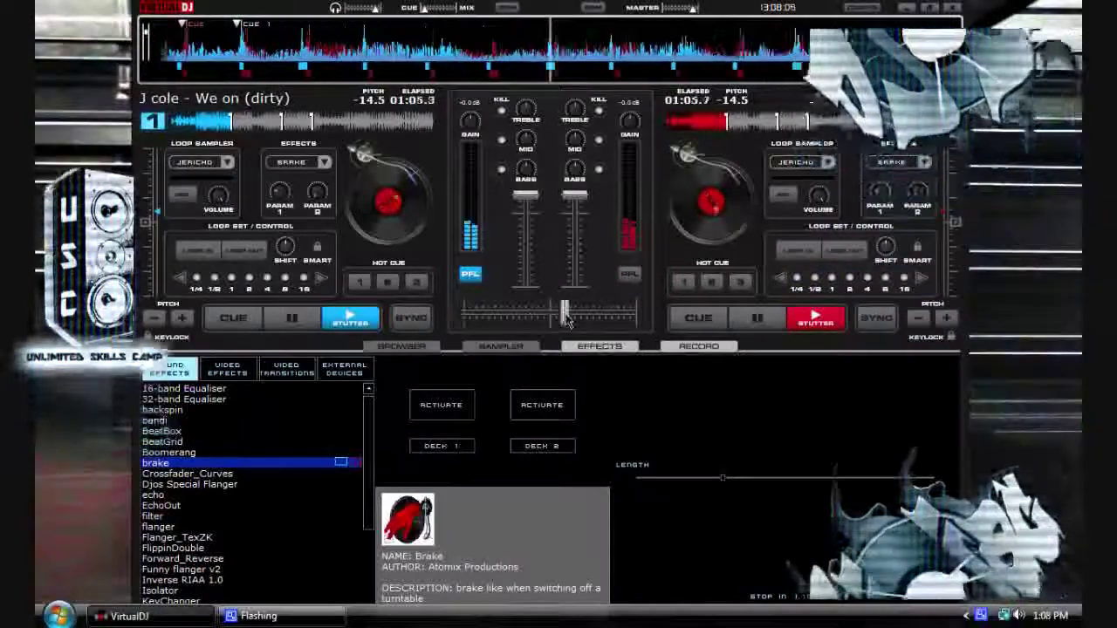
{"action": "left_click_drag", "start_coordinate": [465, 314], "coordinate": [550, 316]}
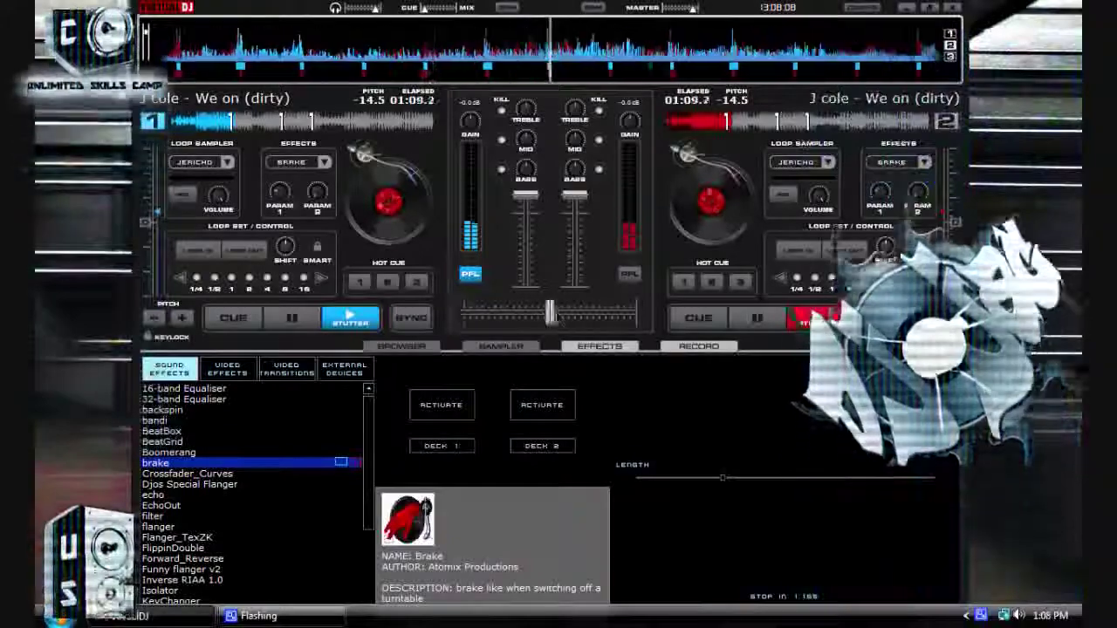
- Scratch deck 2 around its hot cue 1 and a triggered Brake effect
{"action": "left_click", "coordinate": [742, 213]}
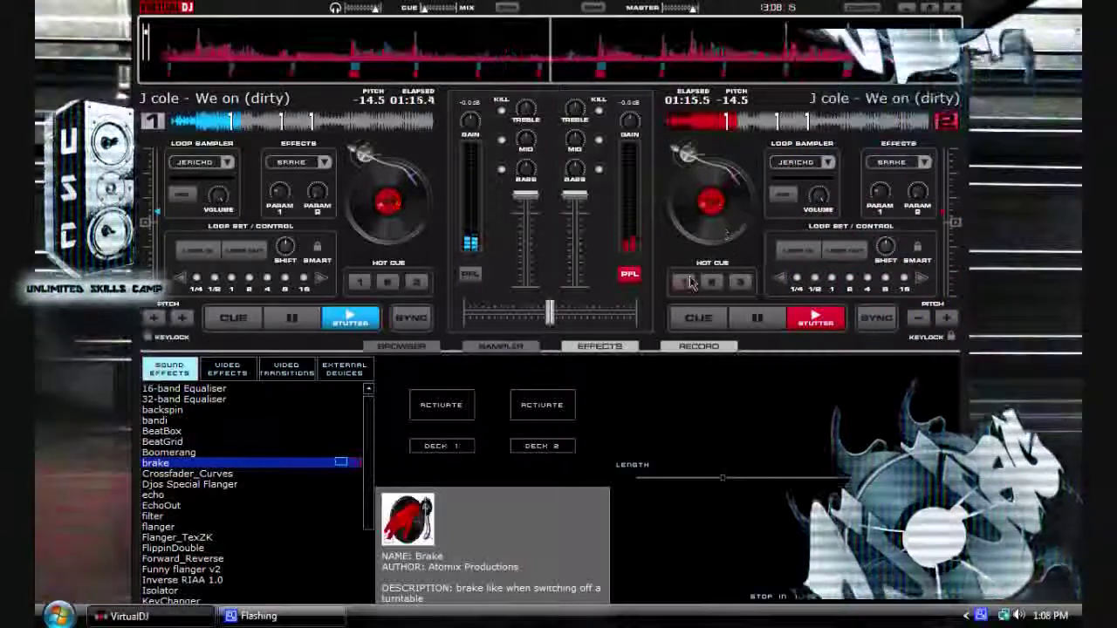
{"action": "left_click", "coordinate": [685, 285]}
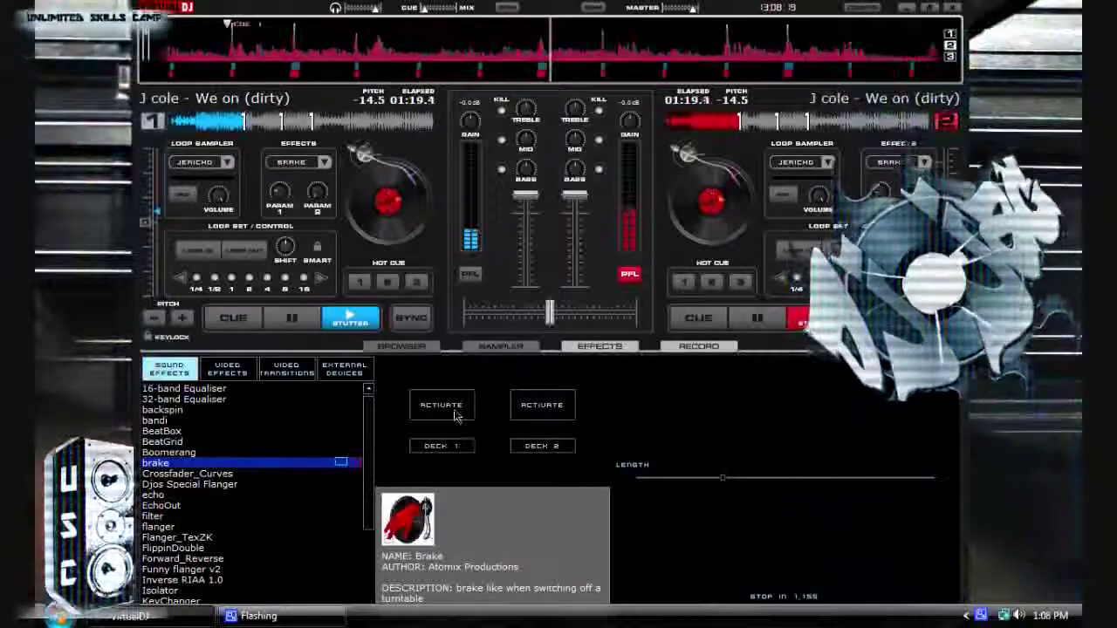
{"action": "left_click", "coordinate": [542, 406]}
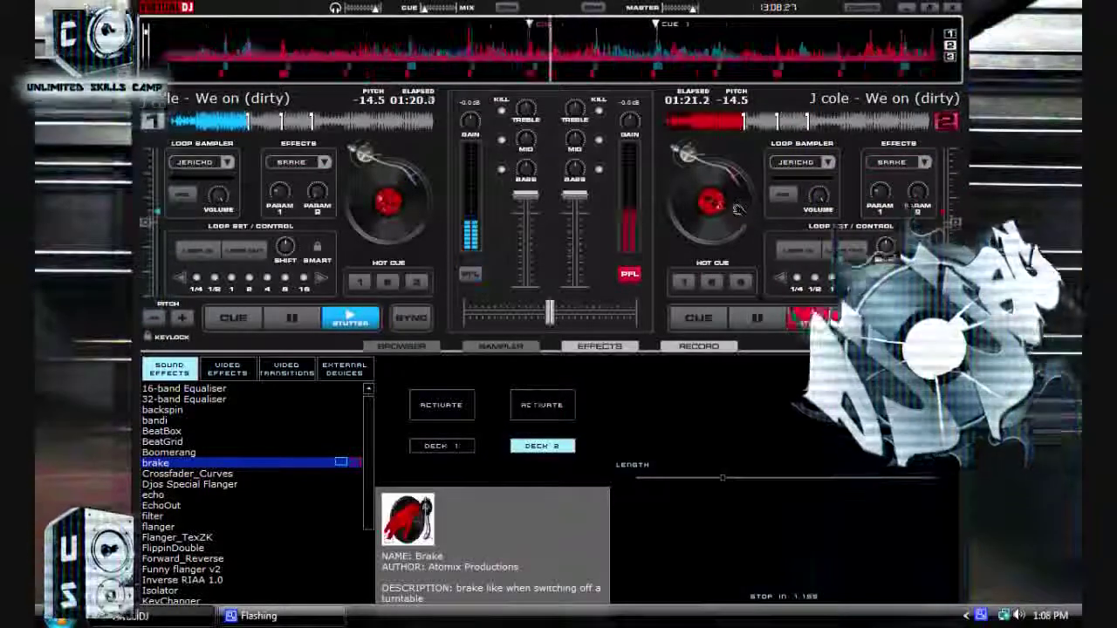
{"action": "left_click", "coordinate": [733, 217]}
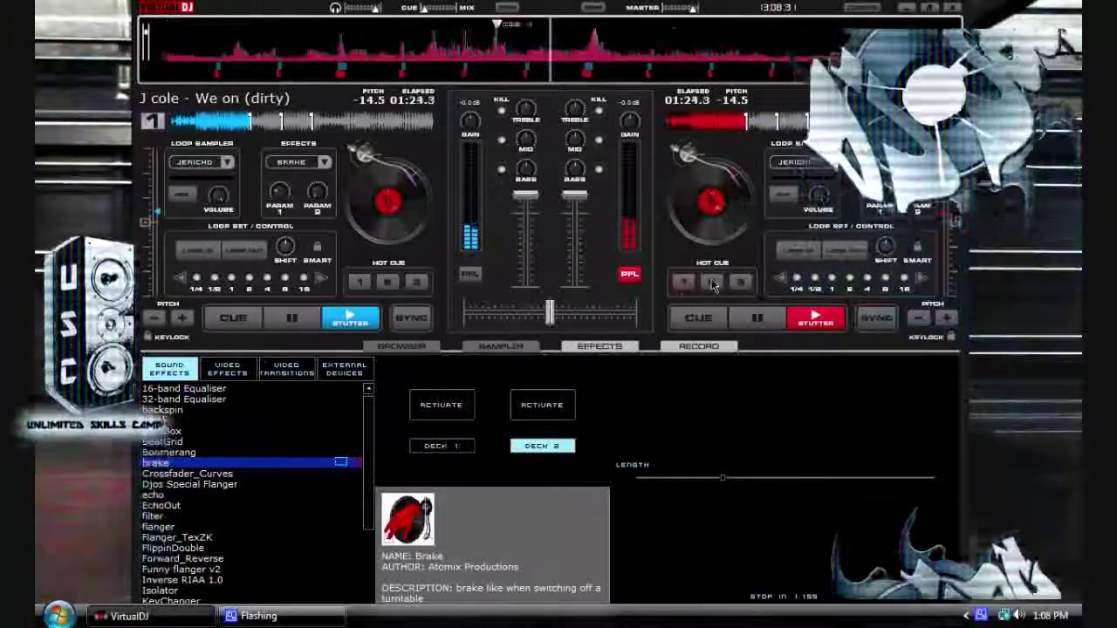
- Jump to hot cue 1 twice and scratch the record on deck 1, followed by the one on deck 2
{"action": "key", "text": "1"}
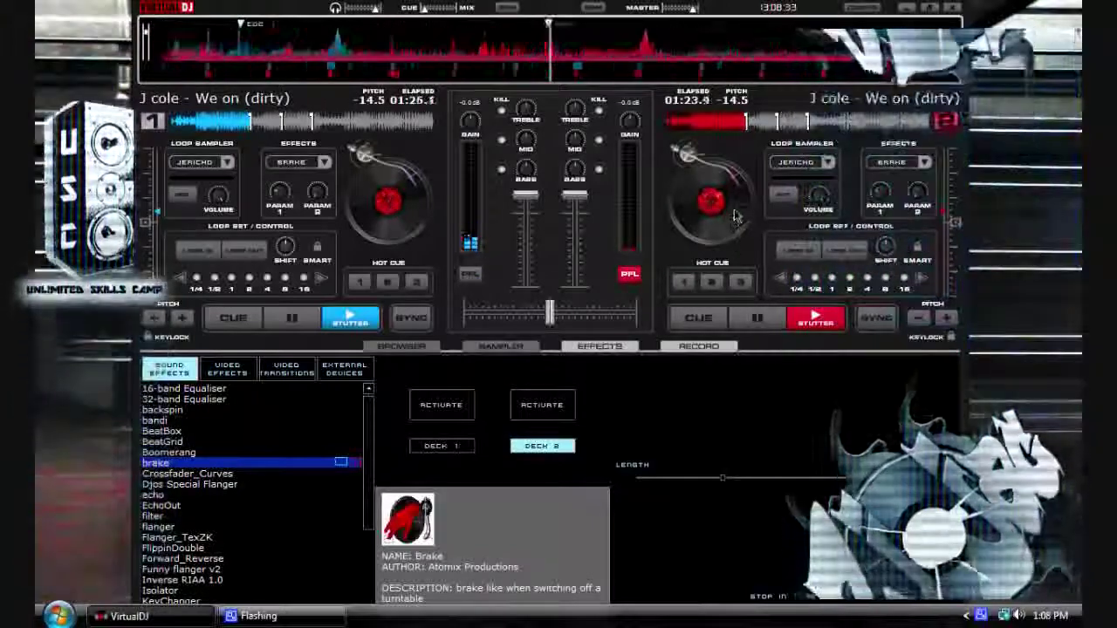
{"action": "key", "text": "1"}
{"action": "left_click", "coordinate": [413, 215]}
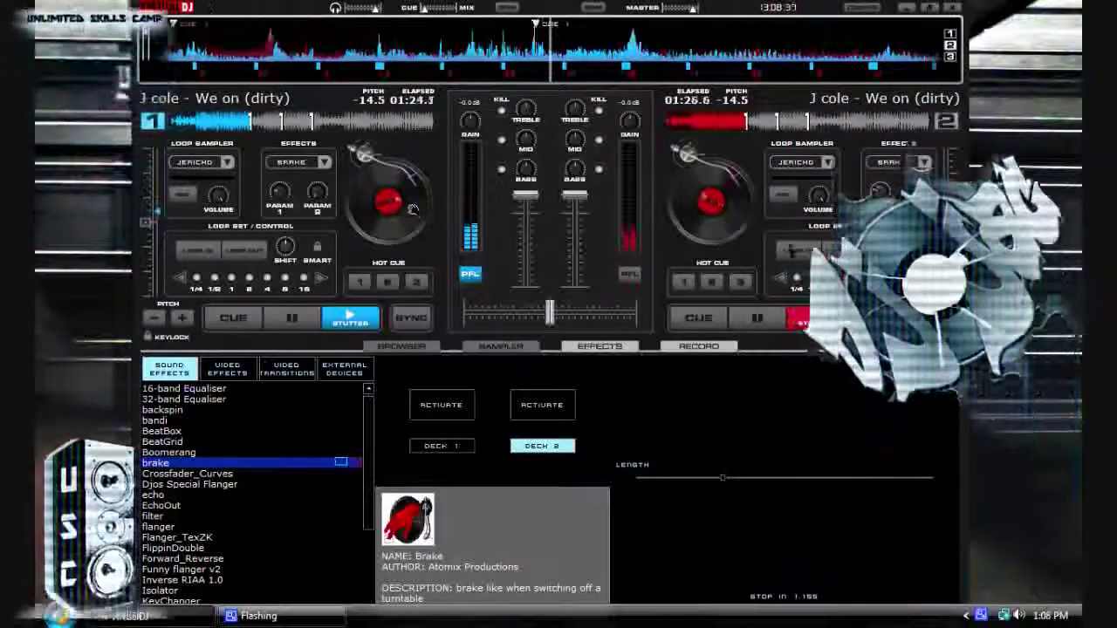
{"action": "left_click", "coordinate": [738, 206]}
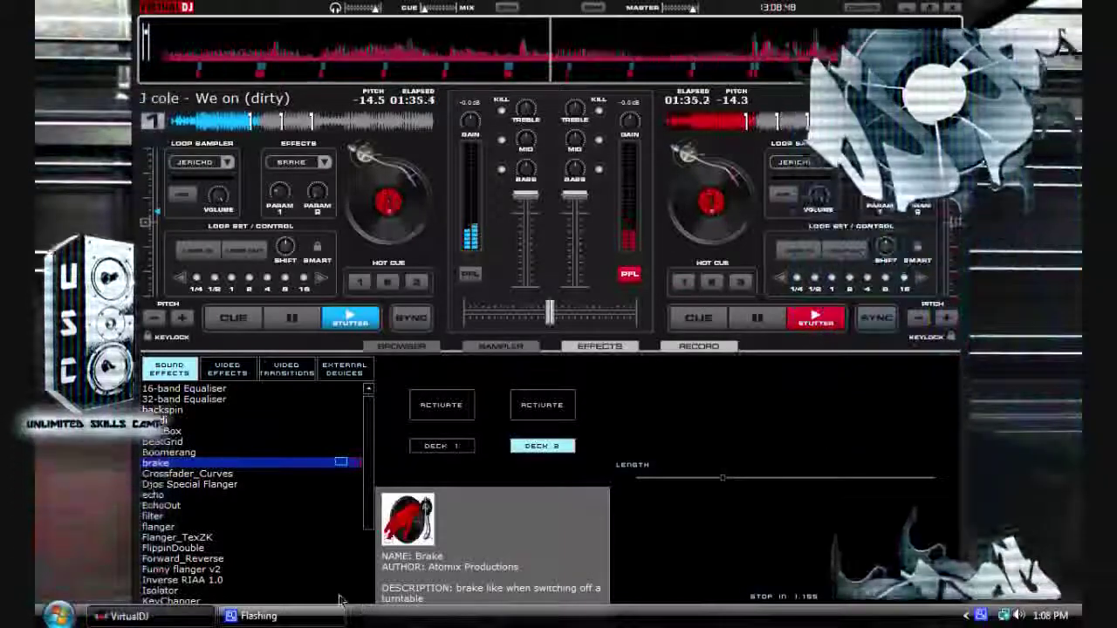
- Pause deck 2 and cue it at hot cue 1, and trigger Brake on deck 1 before scratching deck 2's record
{"action": "left_click", "coordinate": [751, 318]}
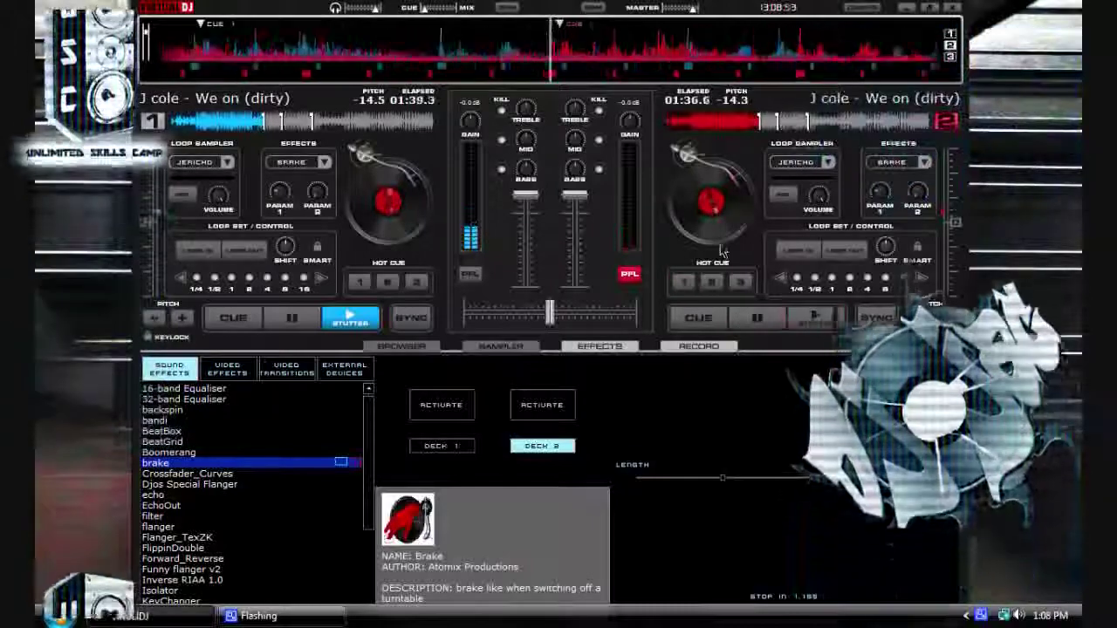
{"action": "left_click", "coordinate": [690, 284]}
{"action": "left_click", "coordinate": [417, 405]}
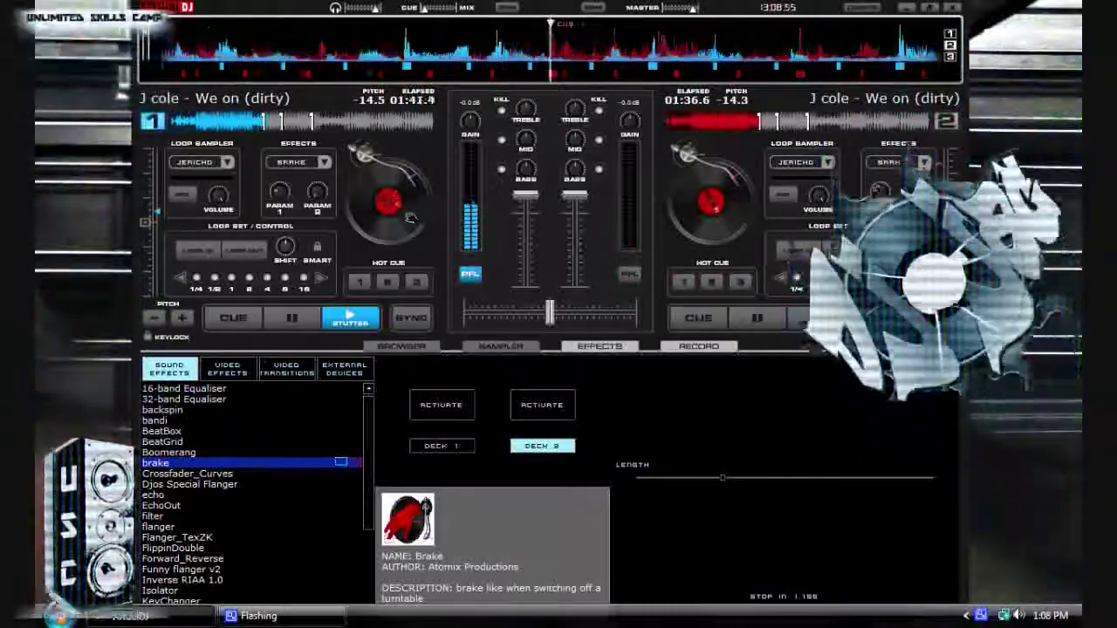
{"action": "left_click", "coordinate": [419, 407]}
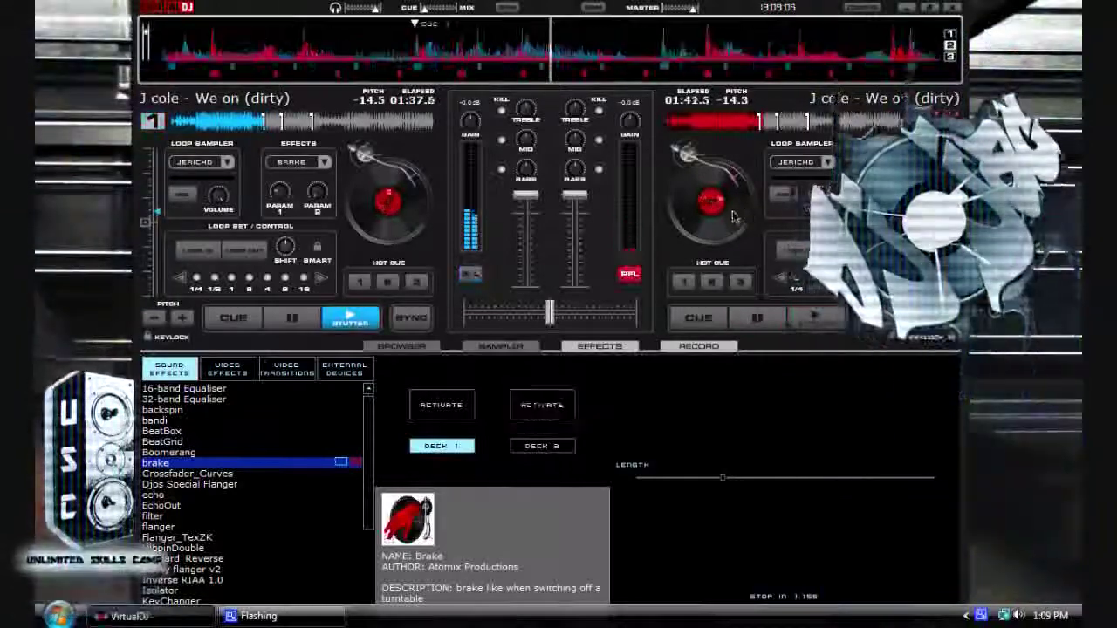
{"action": "left_click_drag", "start_coordinate": [717, 244], "coordinate": [734, 217]}
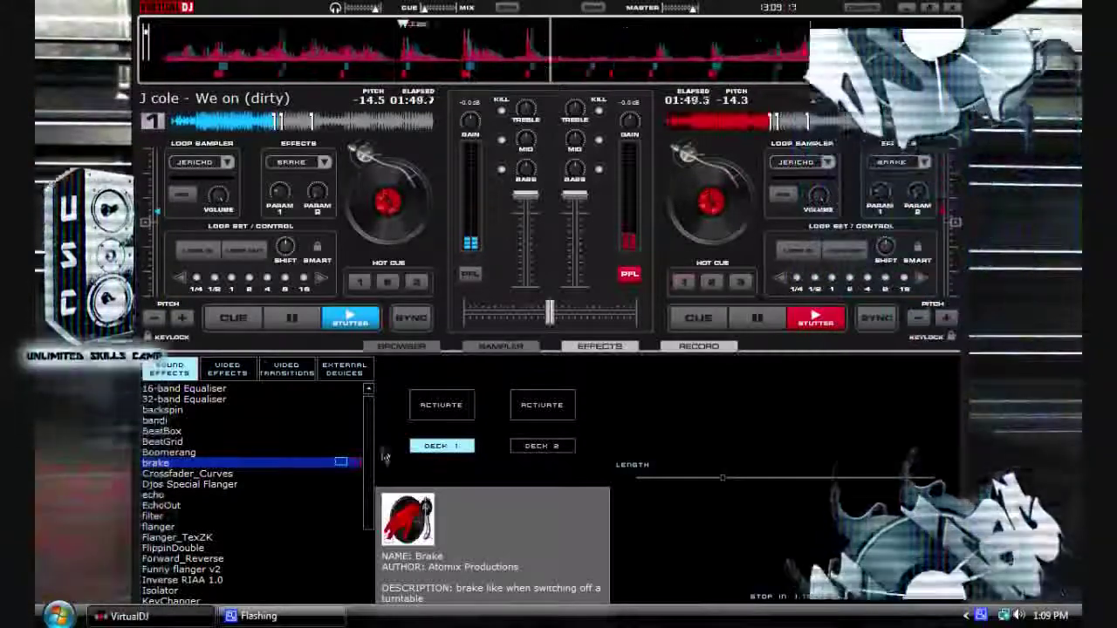
- Trigger the Brake effect on both decks while moving the crossfader fully to deck 1 and back to centre
{"action": "left_click", "coordinate": [428, 415]}
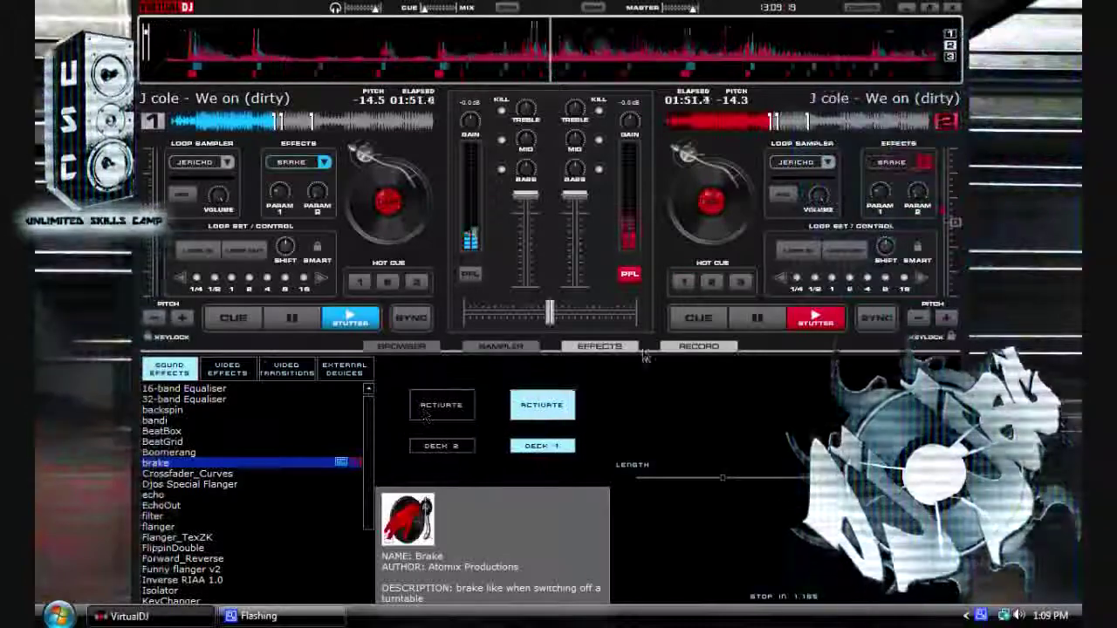
{"action": "left_click_drag", "start_coordinate": [552, 315], "coordinate": [464, 317]}
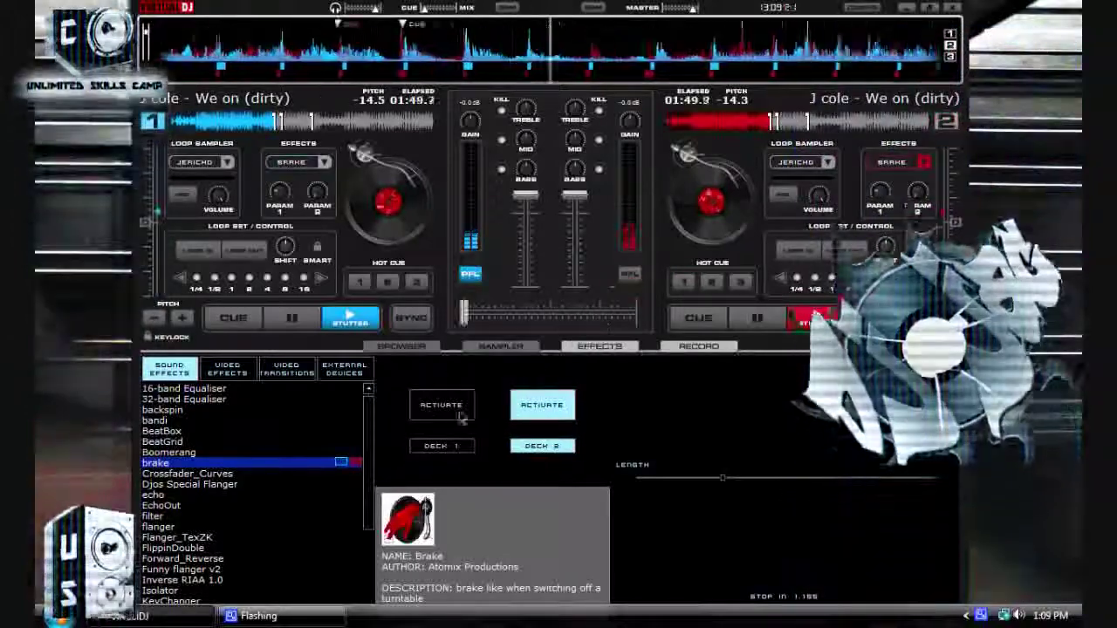
{"action": "left_click", "coordinate": [461, 416]}
{"action": "left_click", "coordinate": [538, 406]}
{"action": "left_click", "coordinate": [552, 316]}
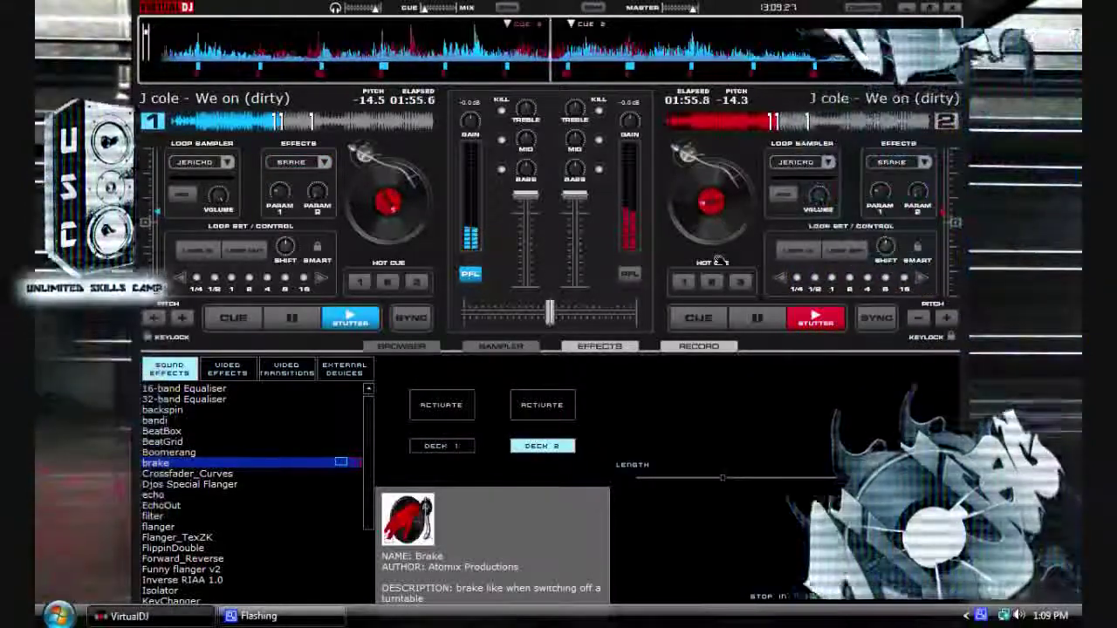
- Scratch deck 2's record before and after triggering the Brake effect on deck 1
{"action": "left_click", "coordinate": [727, 219]}
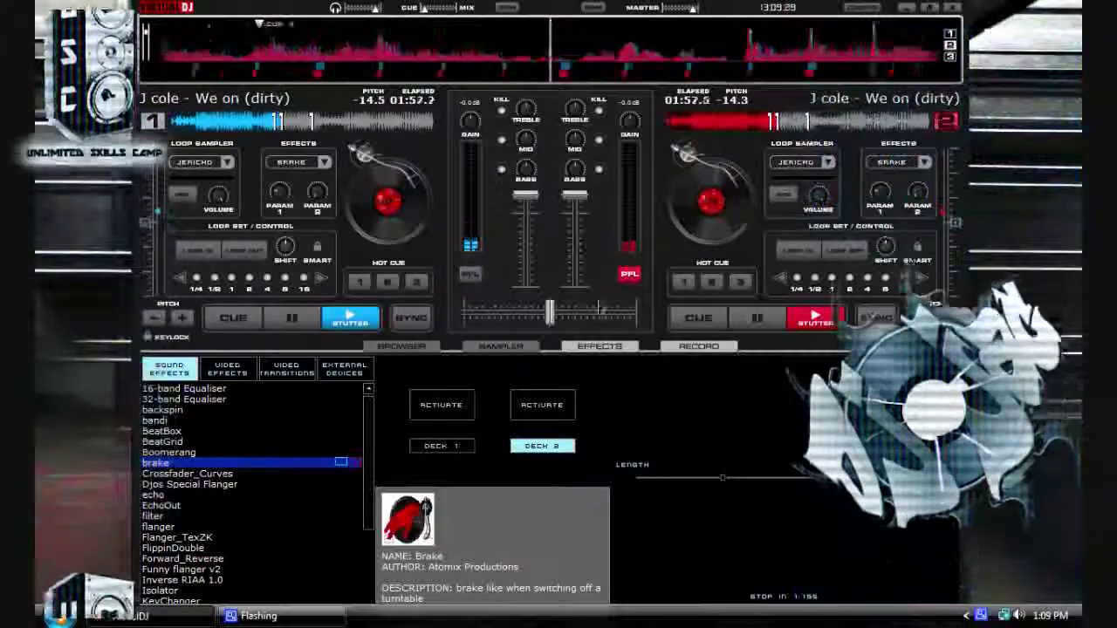
{"action": "left_click", "coordinate": [458, 417]}
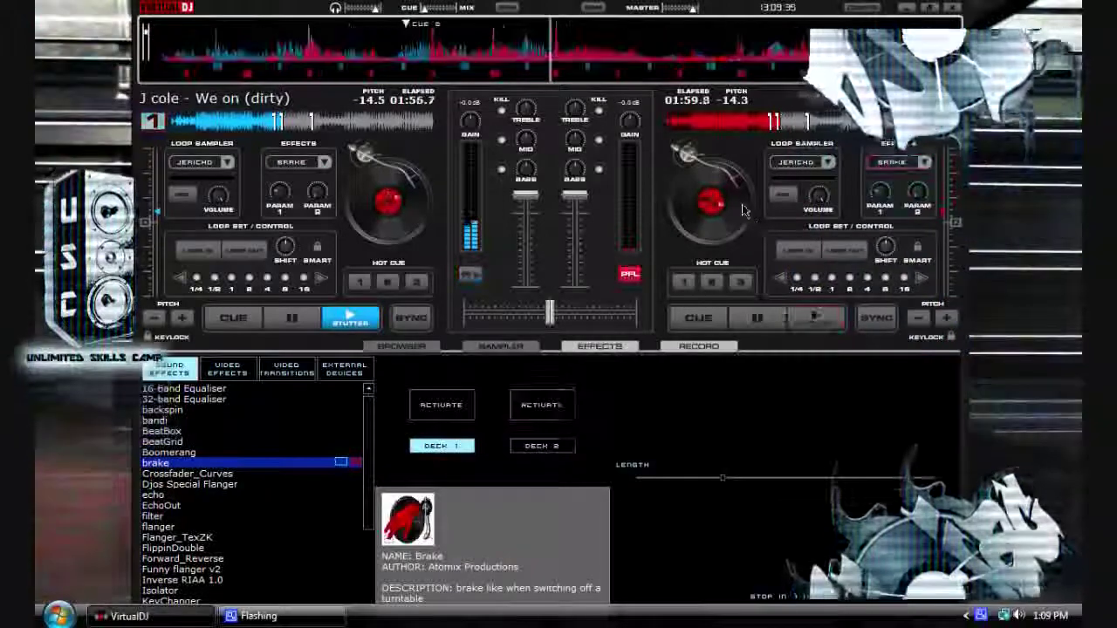
{"action": "left_click_drag", "start_coordinate": [735, 222], "coordinate": [731, 231]}
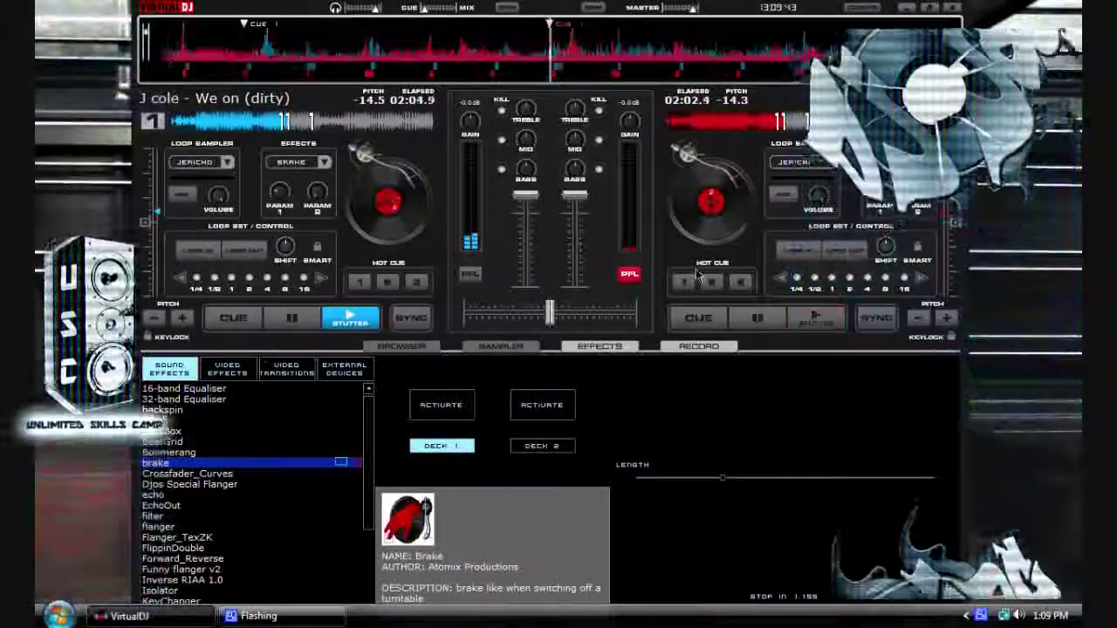
- Trigger the Brake effect on deck 1 and scratch that deck's record
{"action": "left_click", "coordinate": [455, 402]}
{"action": "left_click_drag", "start_coordinate": [421, 208], "coordinate": [416, 228]}
{"action": "key", "text": "space"}
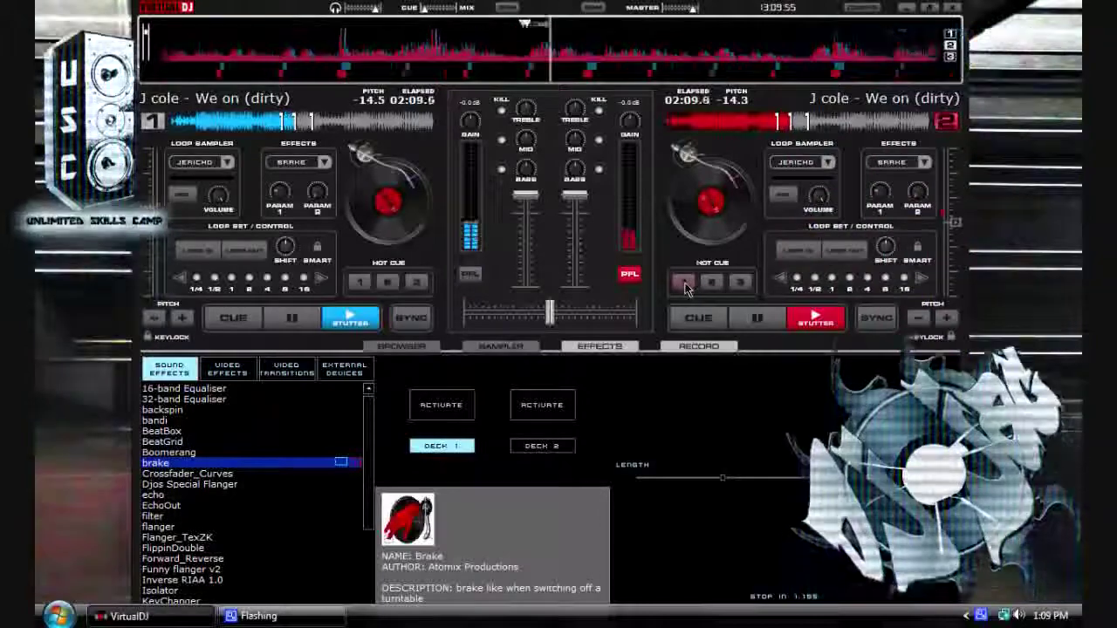
- Launch deck 2 from hot cue 1, and trigger the Brake effect on deck 1 several times in succession
{"action": "left_click", "coordinate": [684, 285]}
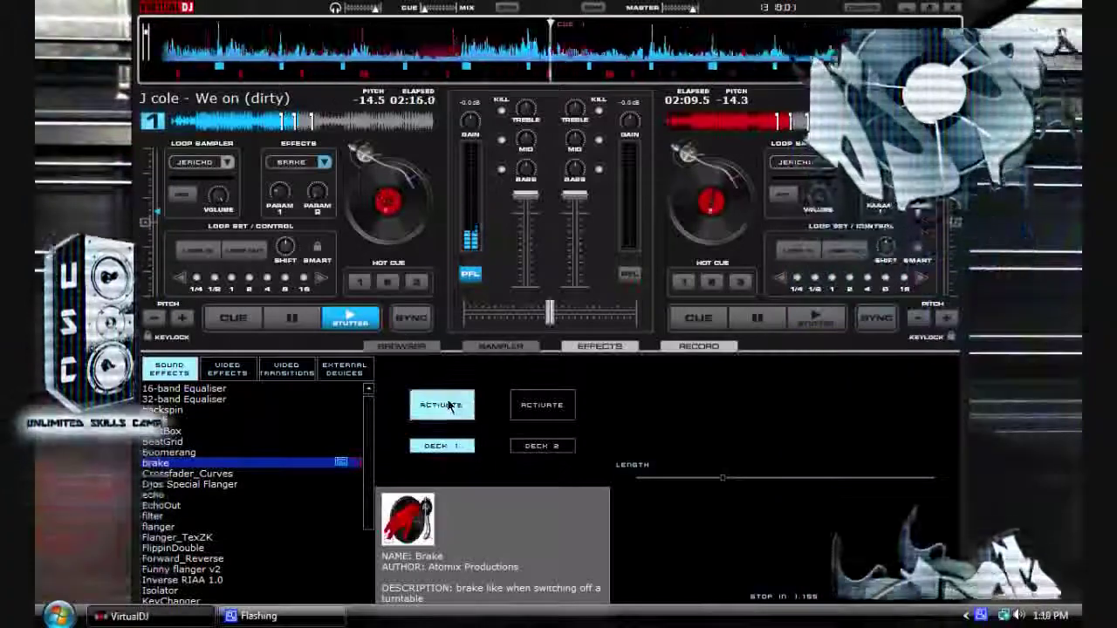
{"action": "left_click", "coordinate": [450, 407]}
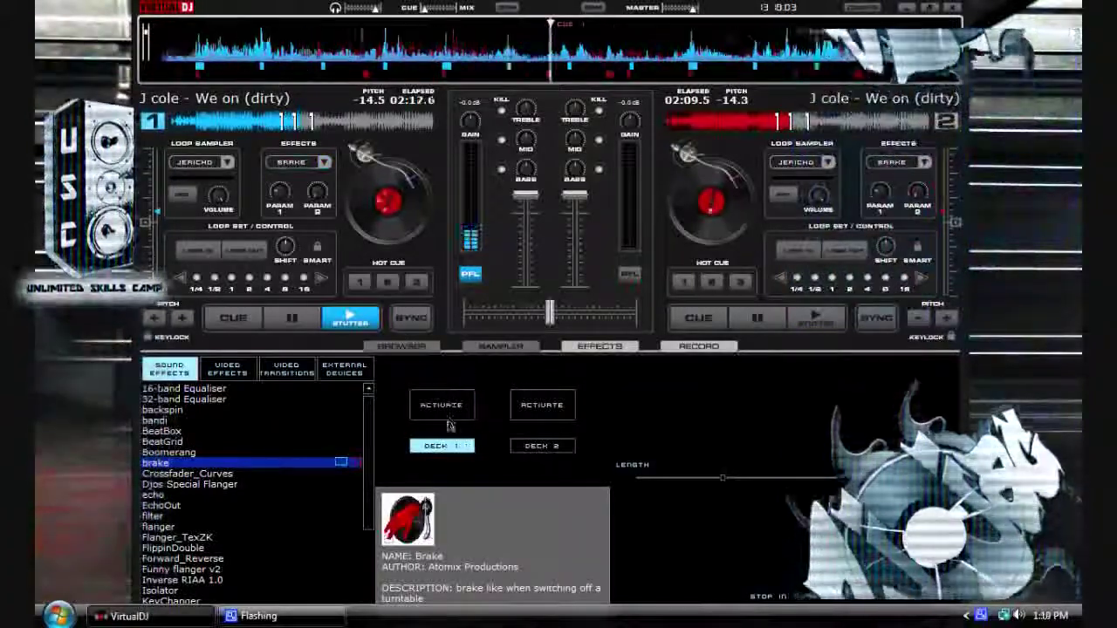
{"action": "left_click", "coordinate": [447, 407]}
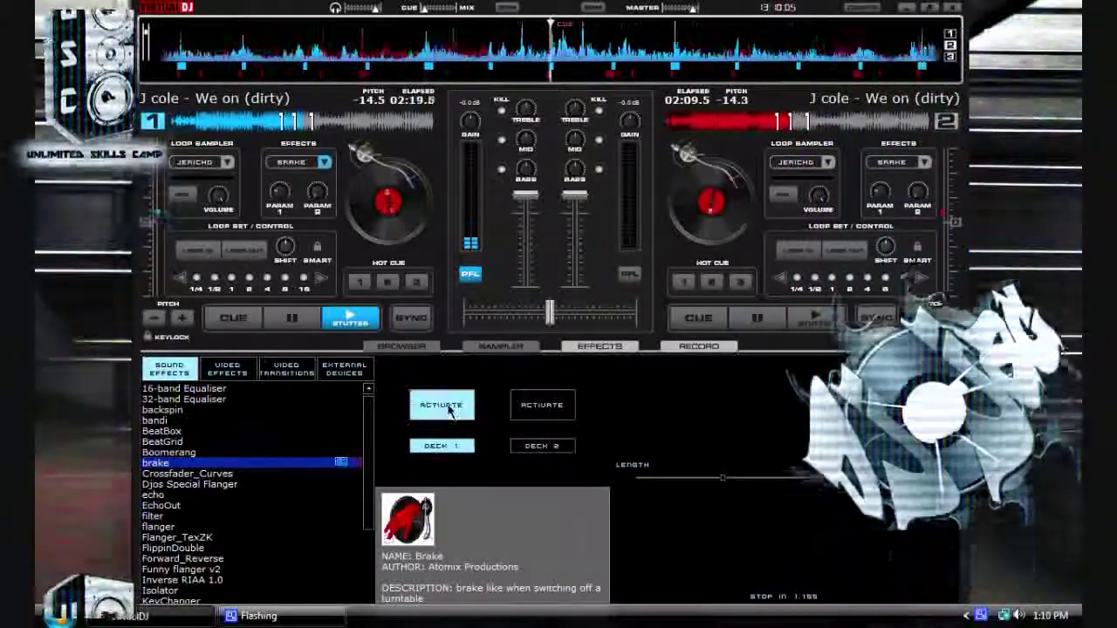
{"action": "left_click", "coordinate": [445, 407]}
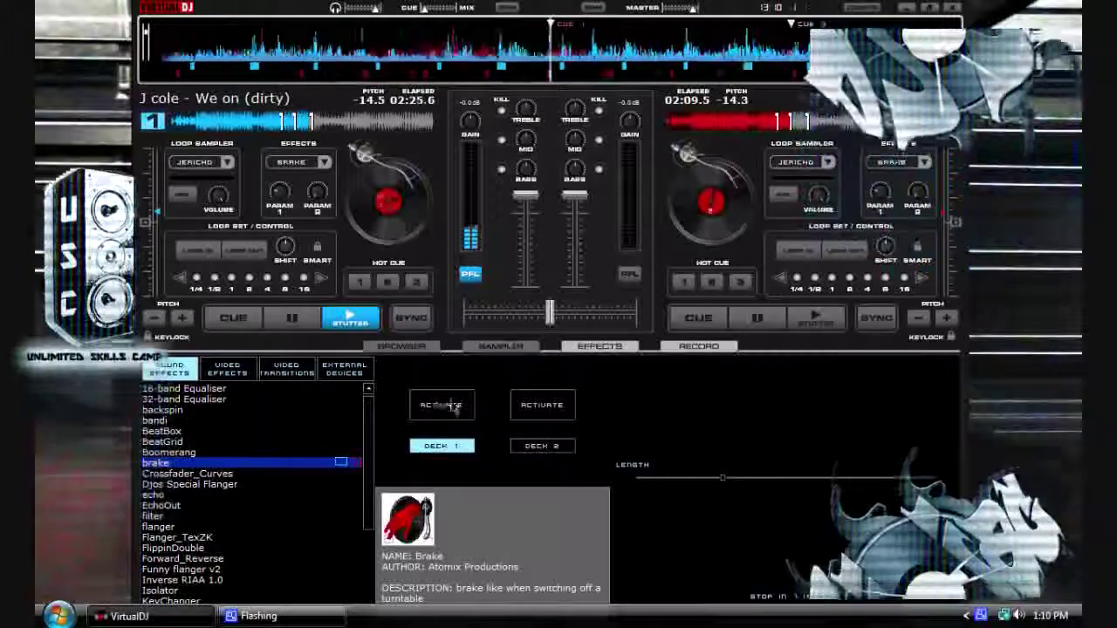
{"action": "left_click", "coordinate": [443, 406]}
{"action": "left_click", "coordinate": [414, 282]}
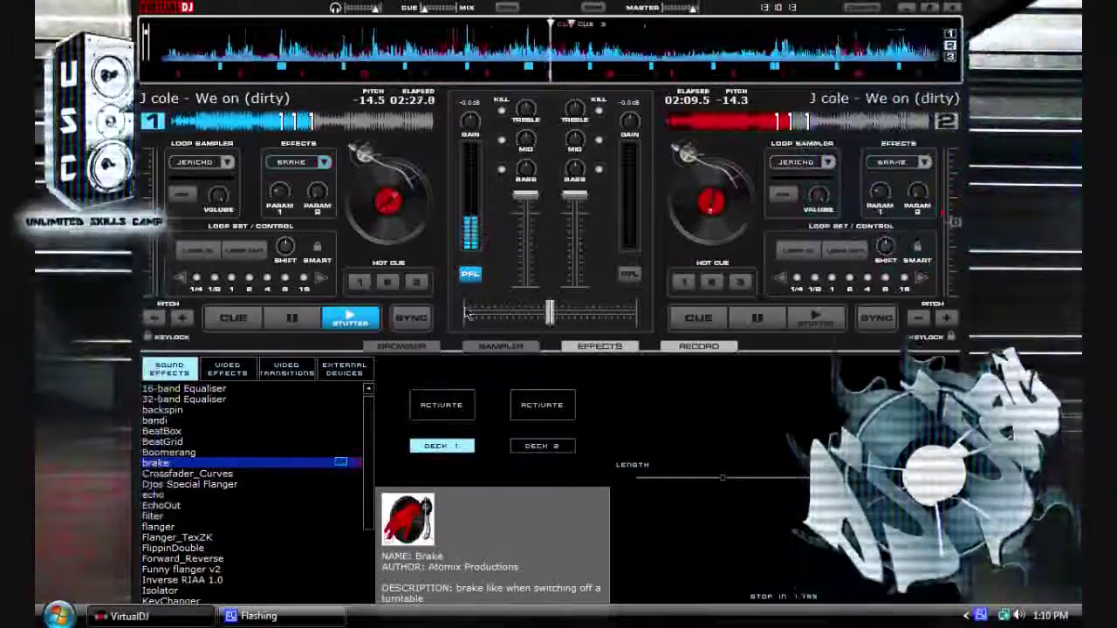
- Jump deck 2 to hot cue 3 and scratch its record
{"action": "left_click", "coordinate": [740, 216]}
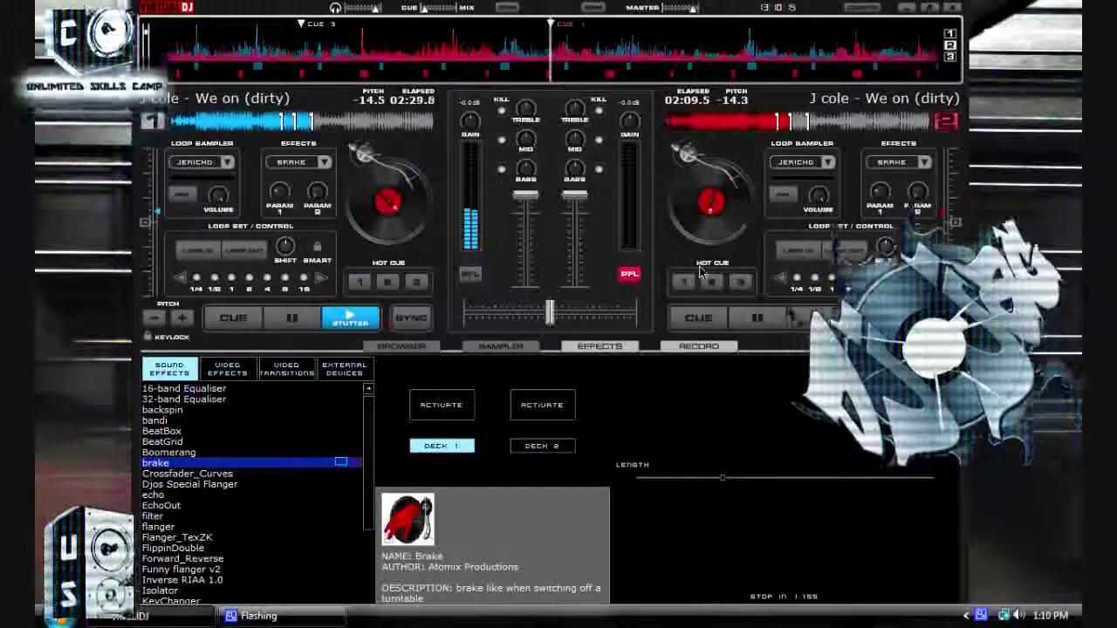
{"action": "left_click", "coordinate": [740, 282]}
{"action": "left_click_drag", "start_coordinate": [743, 216], "coordinate": [745, 212]}
- Trigger Brake on deck 1, scratch its record from hot cue 3, and trigger Brake on deck 2
{"action": "left_click", "coordinate": [444, 408]}
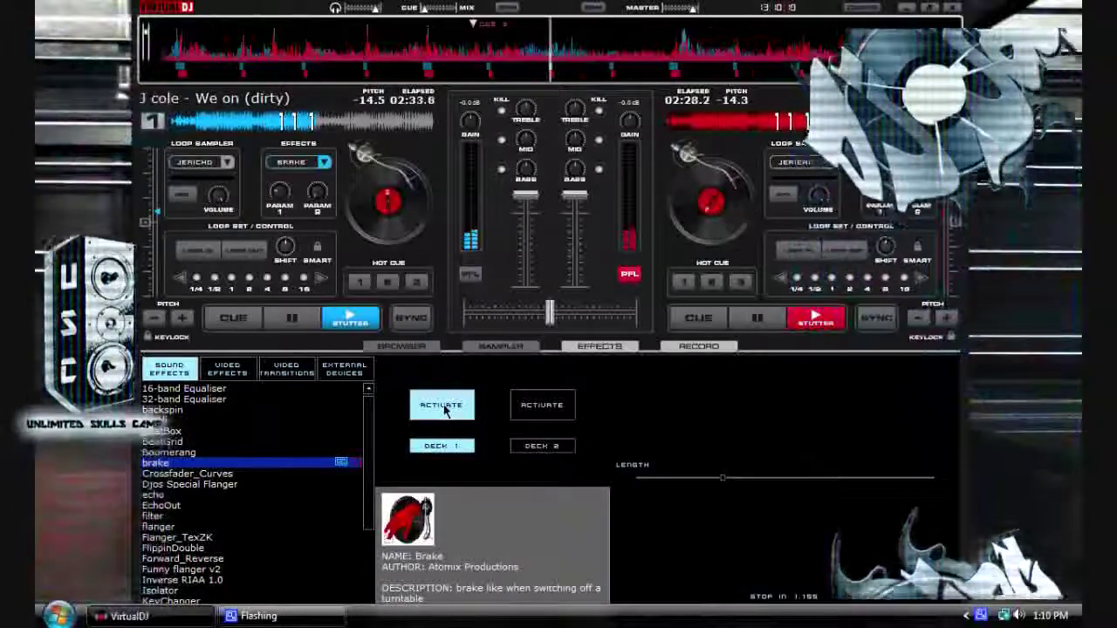
{"action": "left_click", "coordinate": [418, 280]}
{"action": "left_click_drag", "start_coordinate": [418, 223], "coordinate": [428, 203]}
{"action": "left_click", "coordinate": [542, 405]}
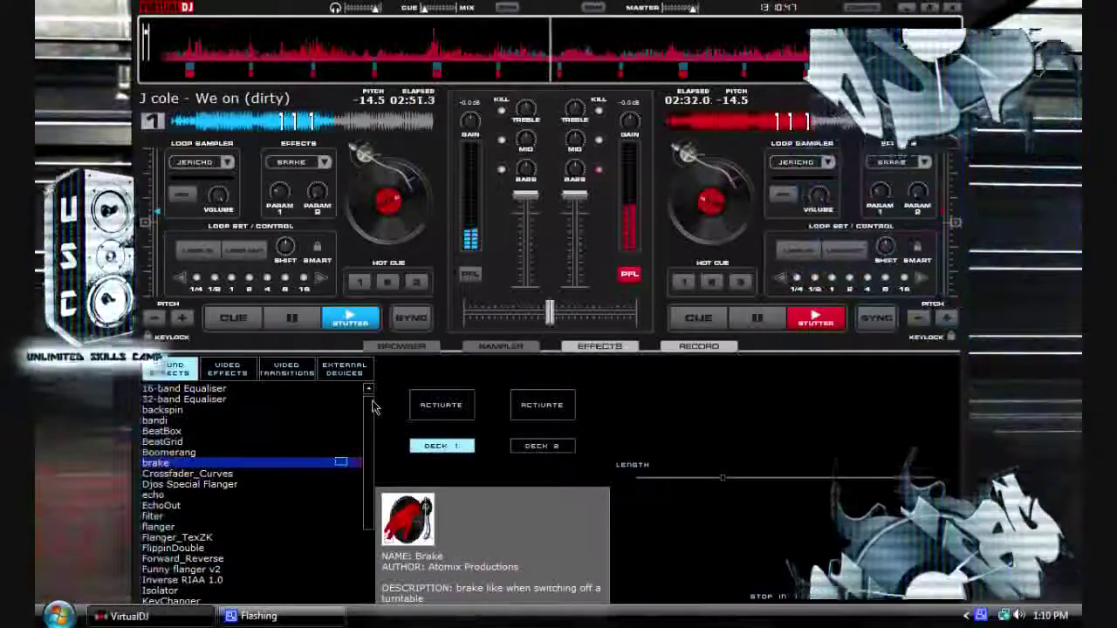
- Switch to the Backspin effect, trigger it on deck 2, and dip that deck's volume fader
{"action": "left_click", "coordinate": [202, 410]}
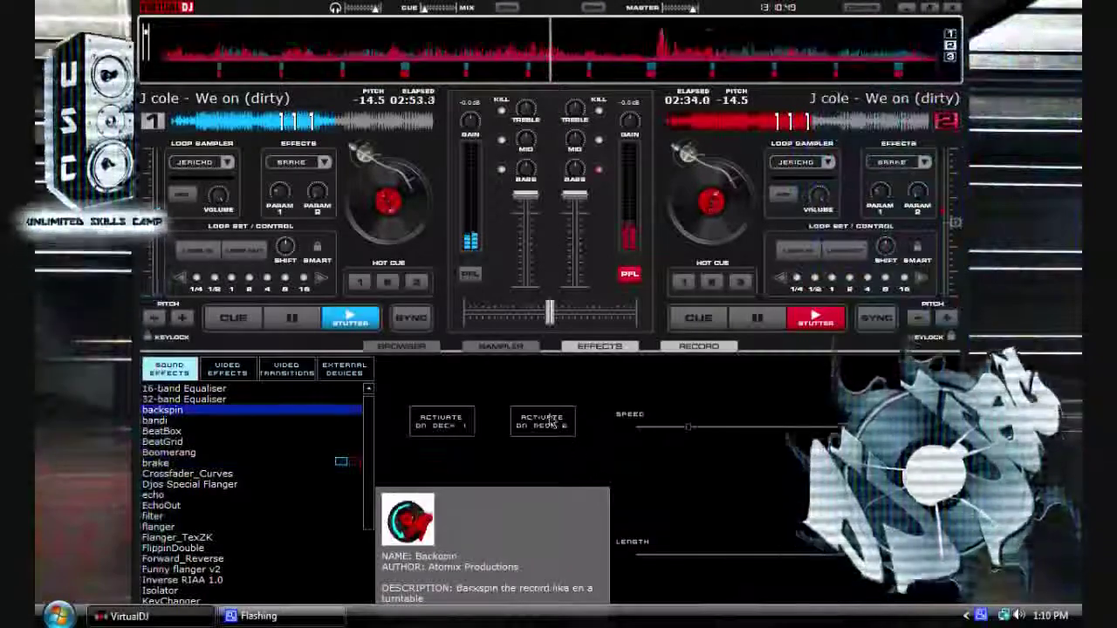
{"action": "left_click", "coordinate": [542, 421]}
{"action": "left_click_drag", "start_coordinate": [574, 194], "coordinate": [583, 295]}
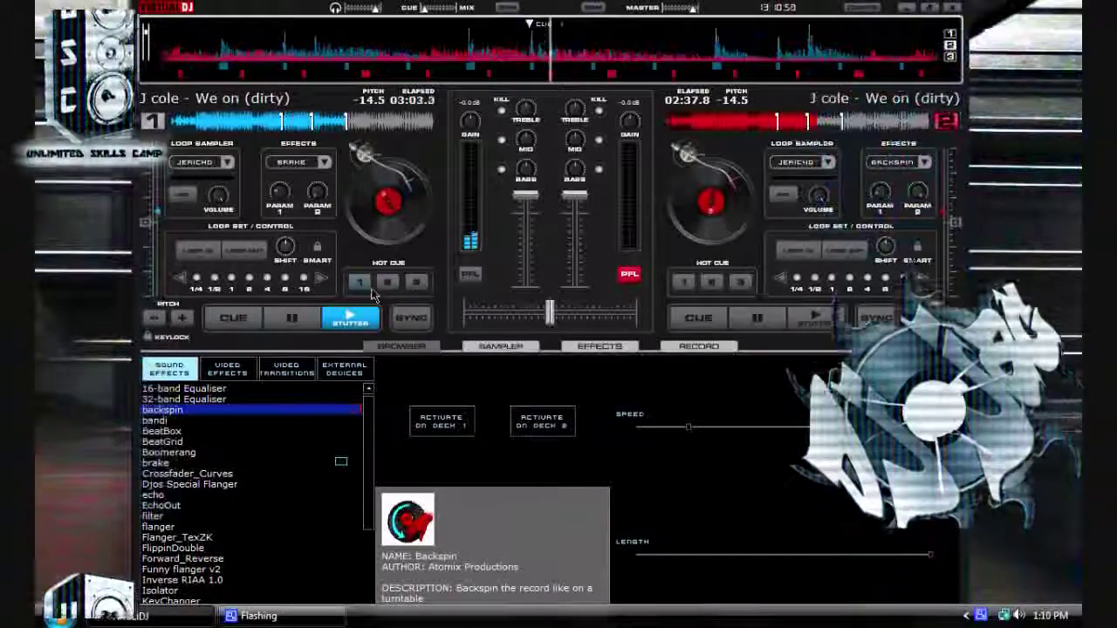
- Retrigger the hot cues to juggle the decks and sweep the crossfader fully to deck 1 and back to centre
{"action": "key", "text": "3"}
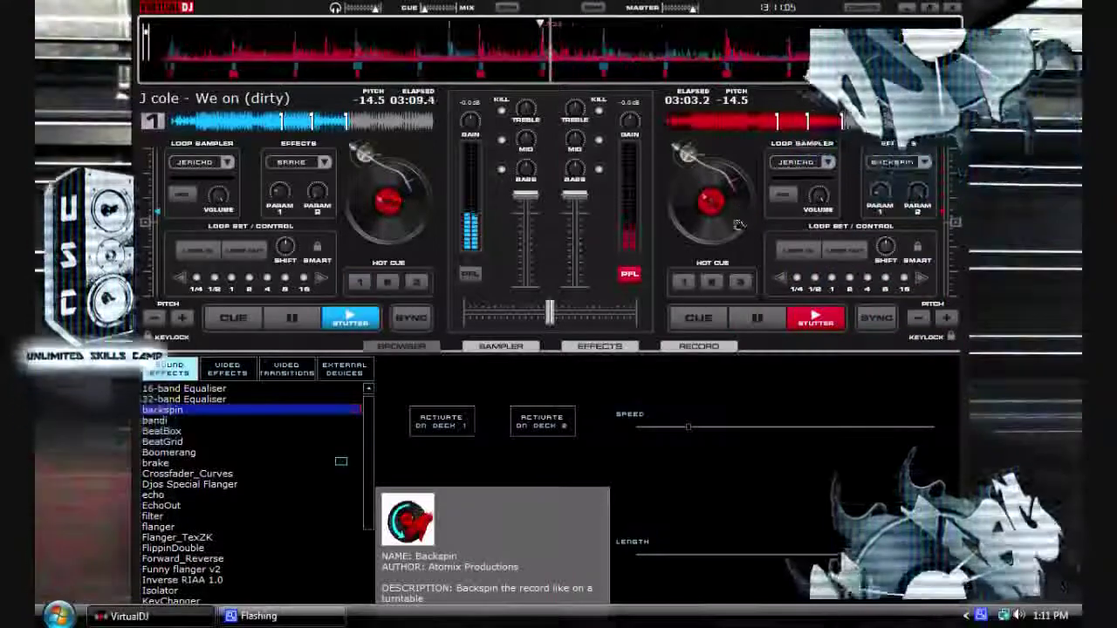
{"action": "key", "text": "Left"}
{"action": "key", "text": "3"}
{"action": "left_click_drag", "start_coordinate": [550, 312], "coordinate": [464, 314]}
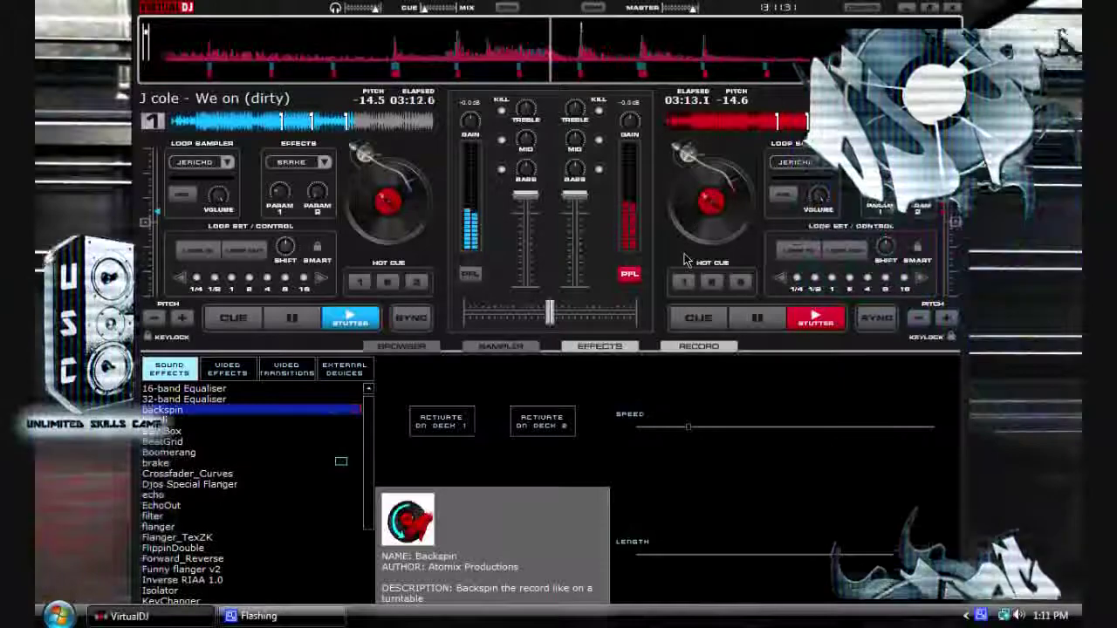
- Chop deck 2's sound with repeated volume fader dips and return the deck to its cue point
{"action": "left_click_drag", "start_coordinate": [576, 197], "coordinate": [575, 220]}
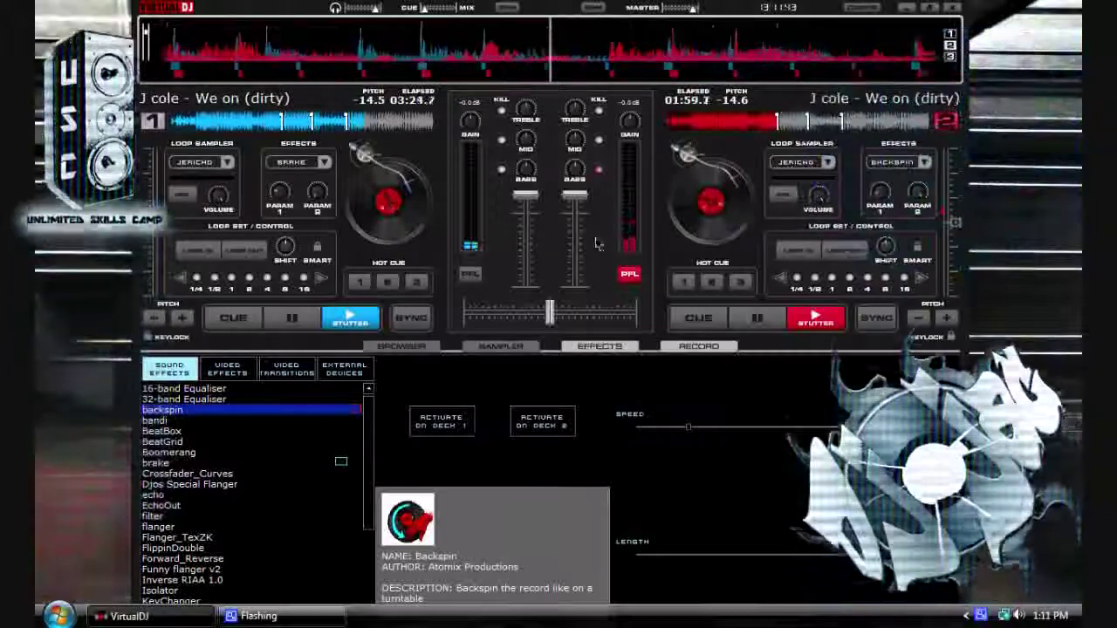
{"action": "left_click_drag", "start_coordinate": [572, 196], "coordinate": [569, 246]}
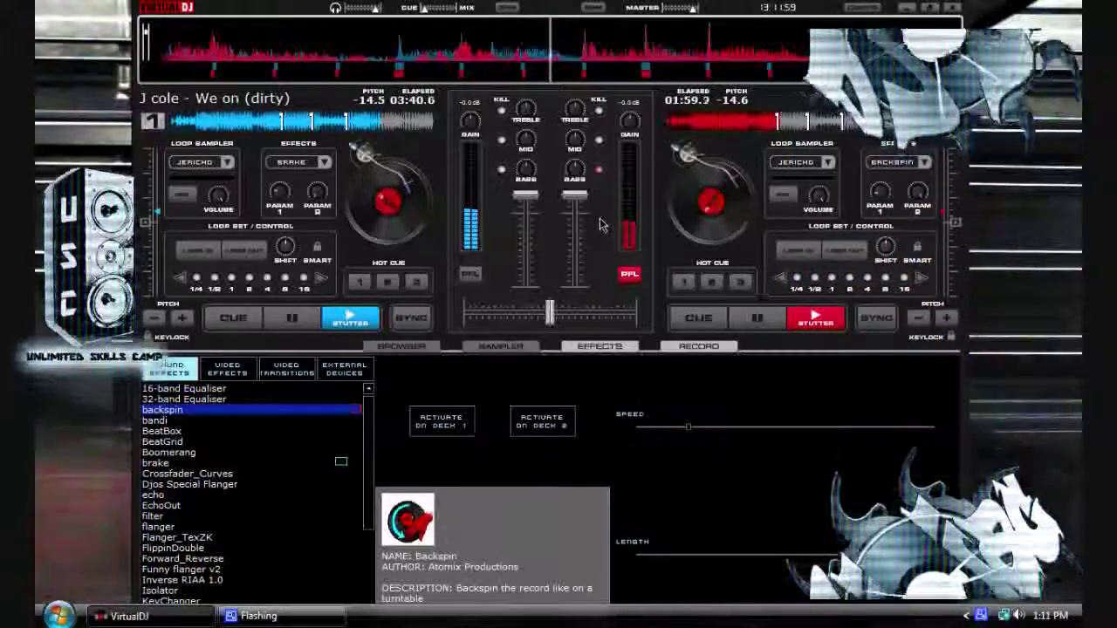
{"action": "left_click_drag", "start_coordinate": [575, 195], "coordinate": [592, 180]}
{"action": "left_click", "coordinate": [700, 320]}
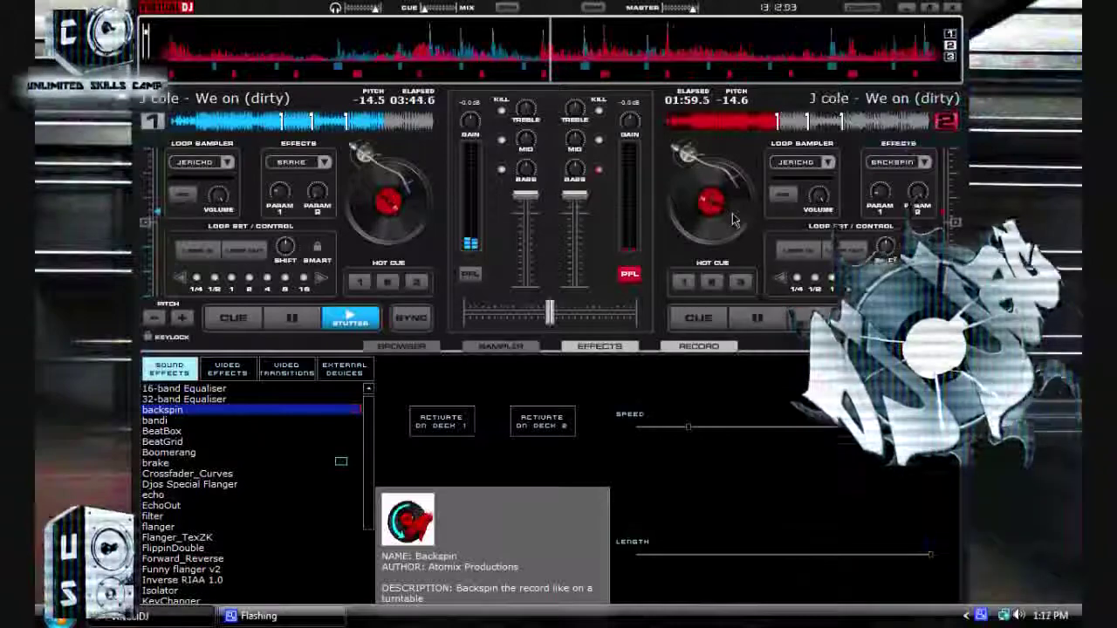
- Launch deck 2 from hot cue 3 and scratch its record back and forth
{"action": "left_click", "coordinate": [740, 282]}
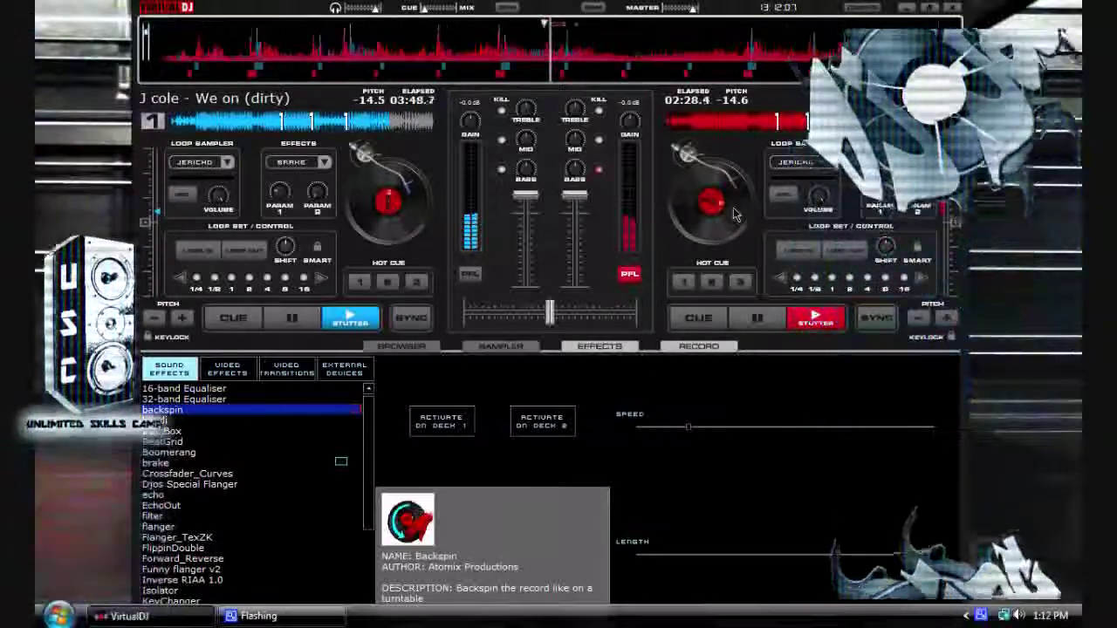
{"action": "mouse_move", "coordinate": [738, 232]}
{"action": "left_mouse_down"}
{"action": "mouse_move", "coordinate": [742, 201]}
{"action": "mouse_move", "coordinate": [736, 232]}
{"action": "left_mouse_up"}
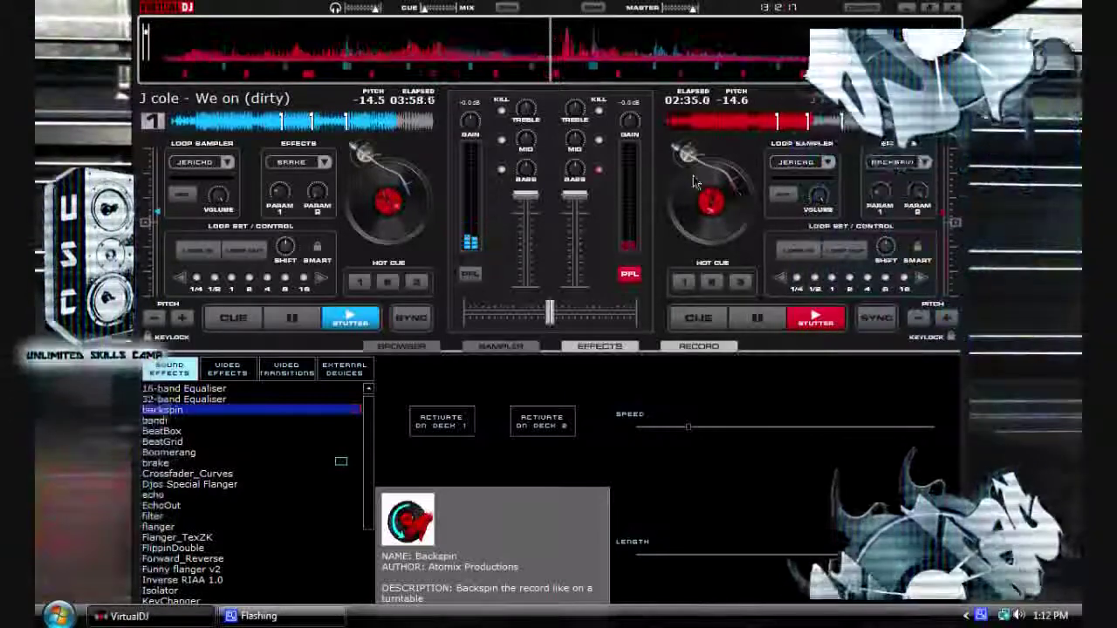
{"action": "left_click_drag", "start_coordinate": [678, 200], "coordinate": [744, 222]}
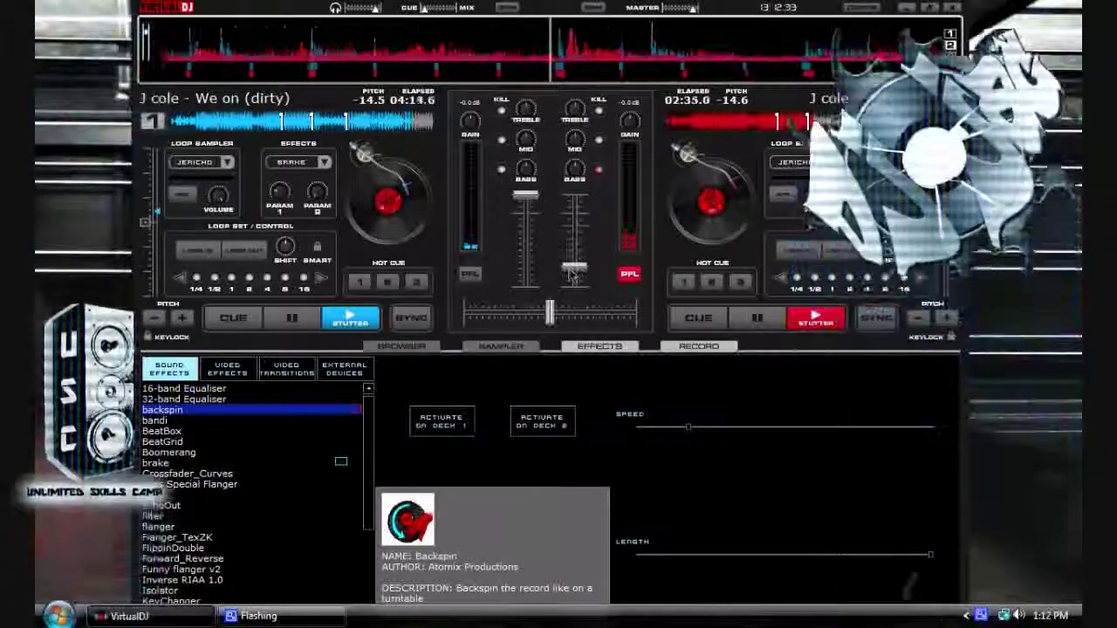
- Drop deck 2's volume to zero, restore it to full, and trigger hot cues 3 and 1 on that deck
{"action": "left_click_drag", "start_coordinate": [569, 281], "coordinate": [571, 293]}
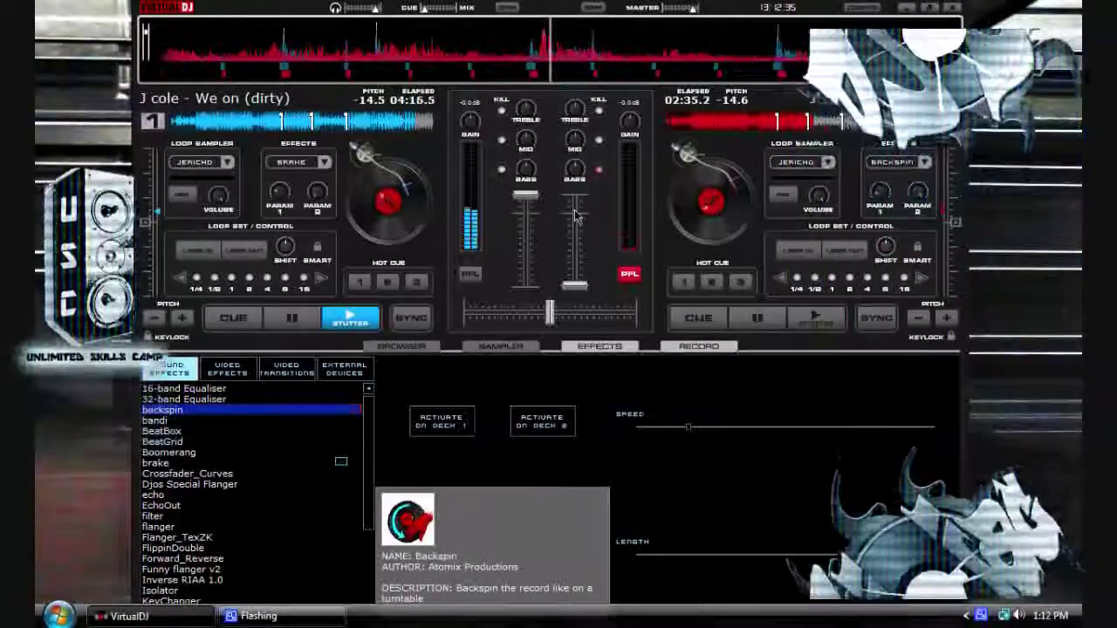
{"action": "left_click", "coordinate": [576, 199]}
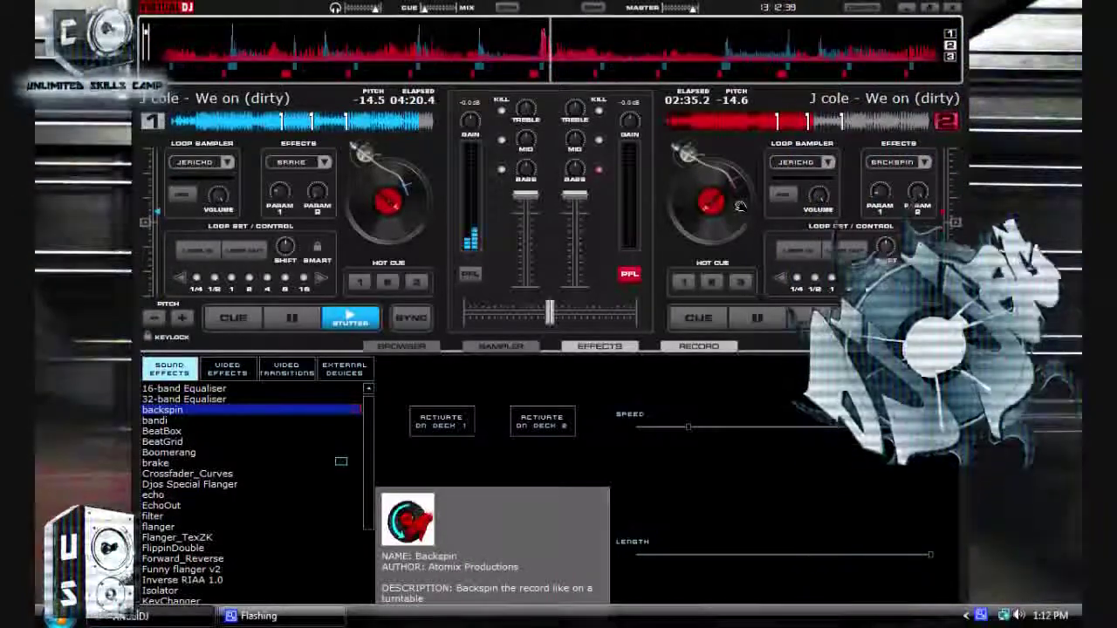
{"action": "key", "text": "3"}
{"action": "key", "text": "1"}
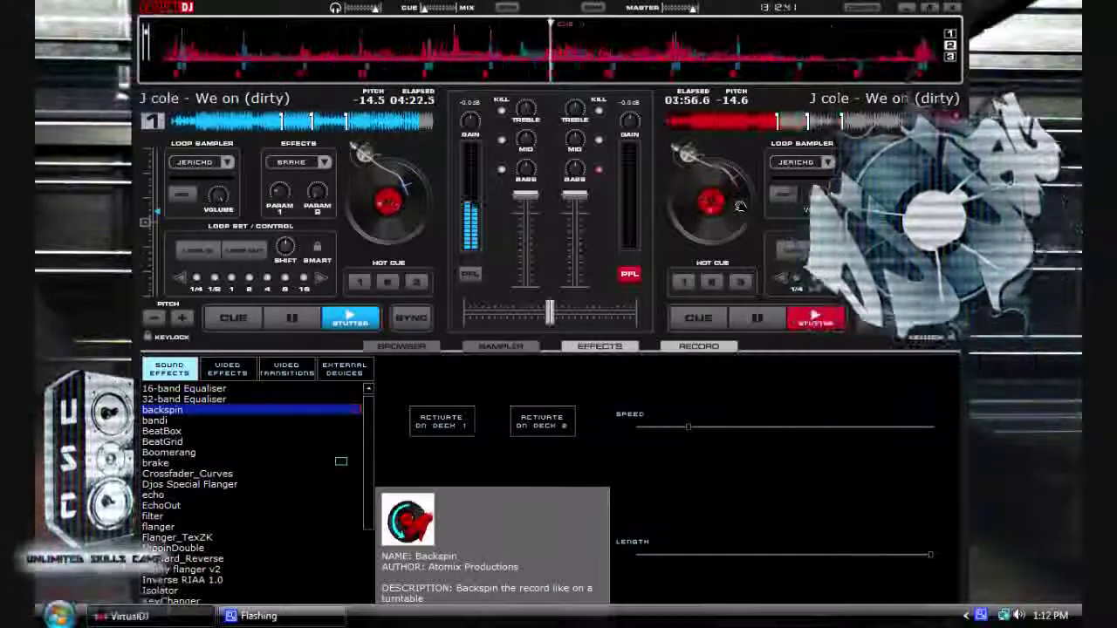
- Load DJ JAG TWO from the SAMPLES folder under -VDJ- onto deck 2 and sync it to deck 1
{"action": "left_click", "coordinate": [404, 347]}
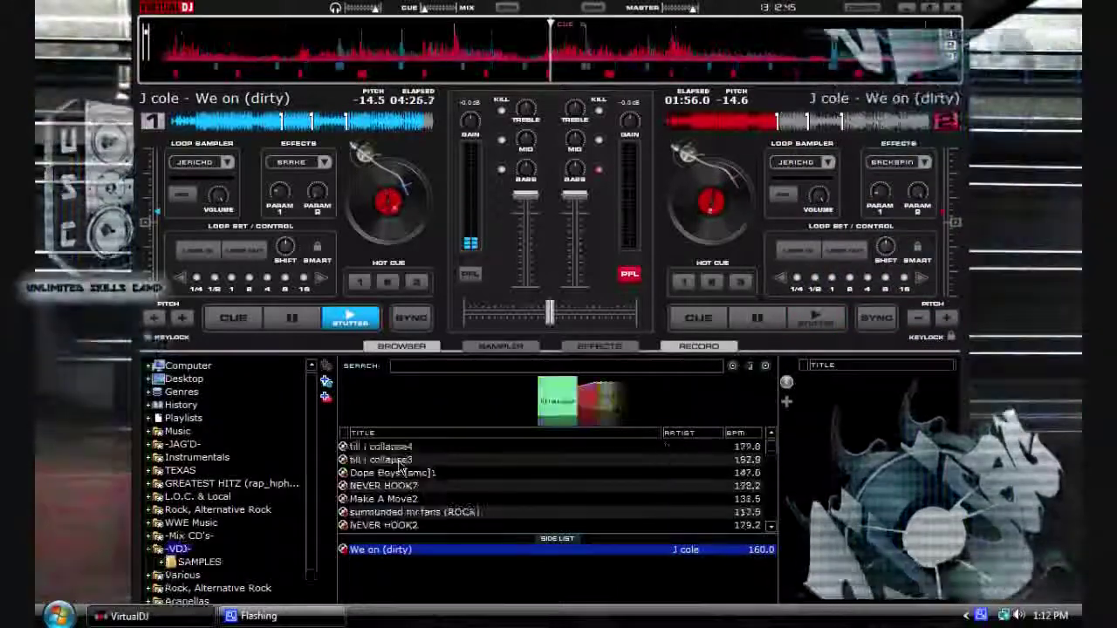
{"action": "left_click", "coordinate": [208, 564]}
{"action": "double_click", "coordinate": [416, 449]}
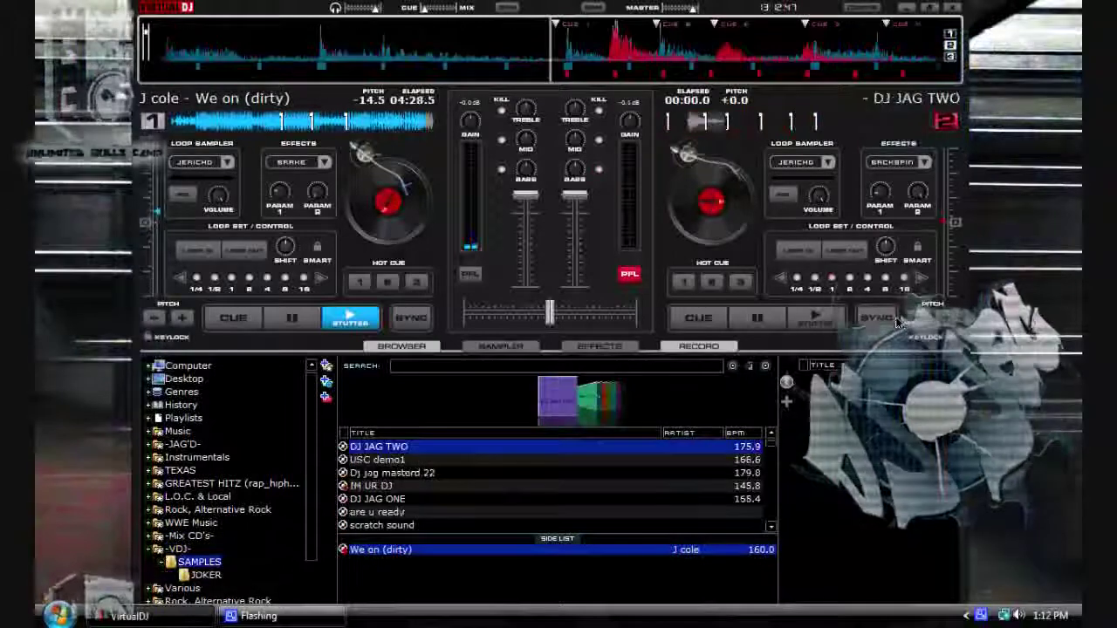
{"action": "left_click", "coordinate": [862, 316]}
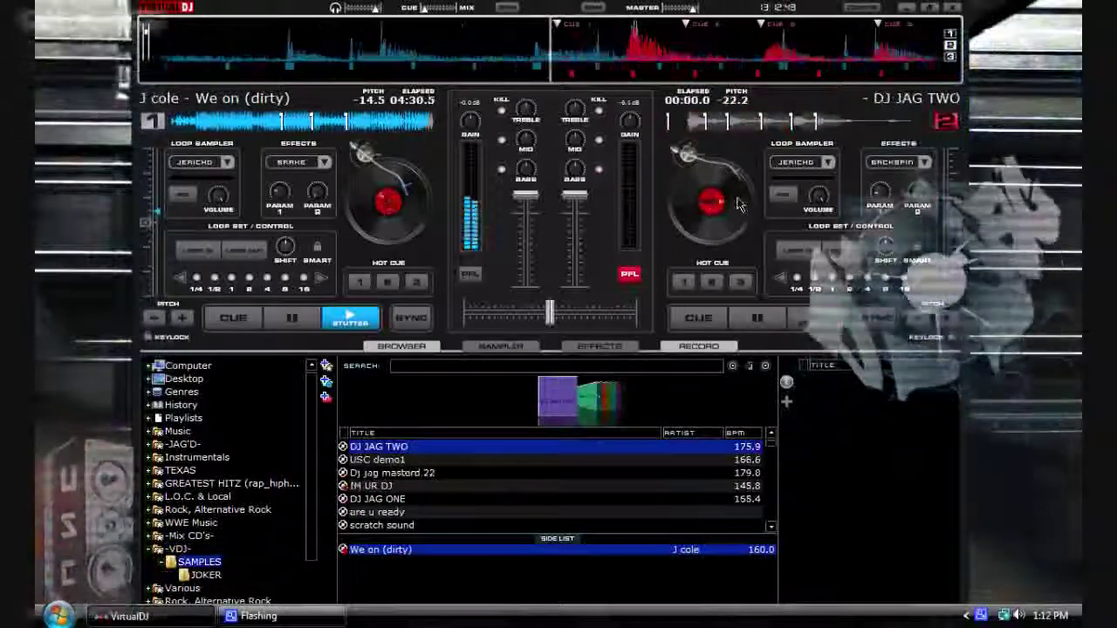